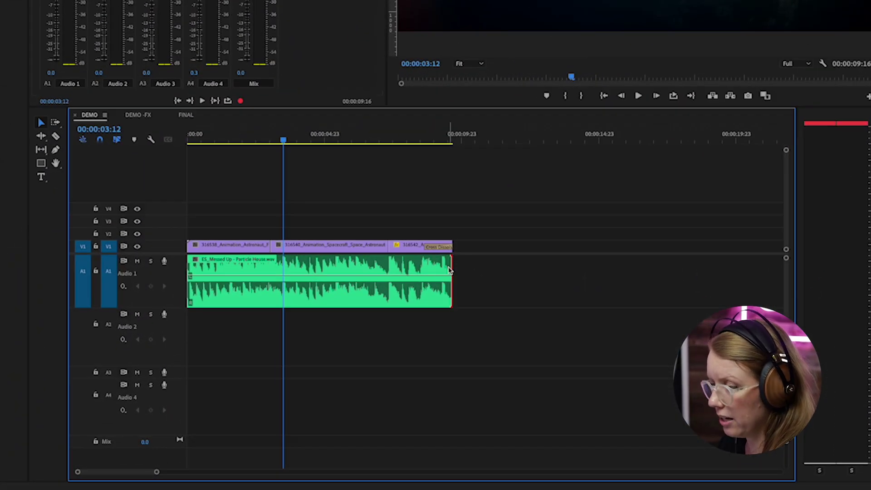
# Step: Add a Constant Power fade to the music clip's end, lengthen it to about 1:18, and play it back
pyautogui.rightClick(449, 270)
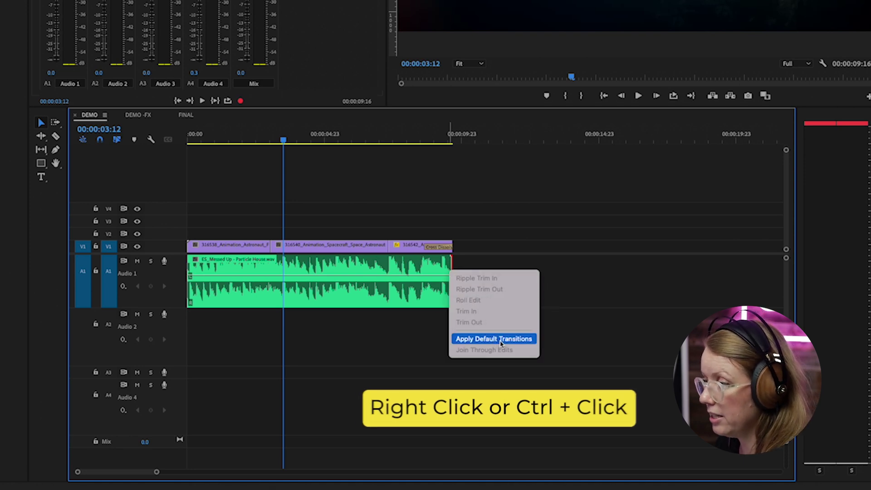
pyautogui.click(499, 343)
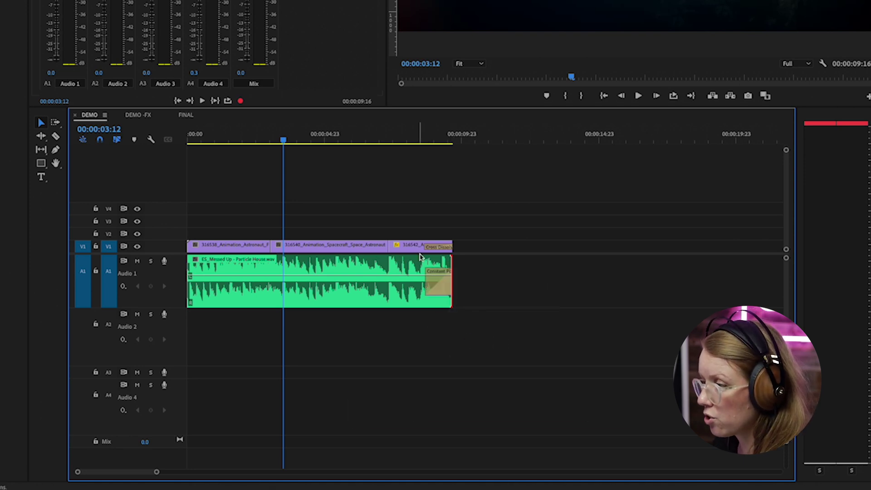
pyautogui.moveTo(426, 271); pyautogui.dragTo(405, 272)
pyautogui.click(340, 138)
pyautogui.press('space')
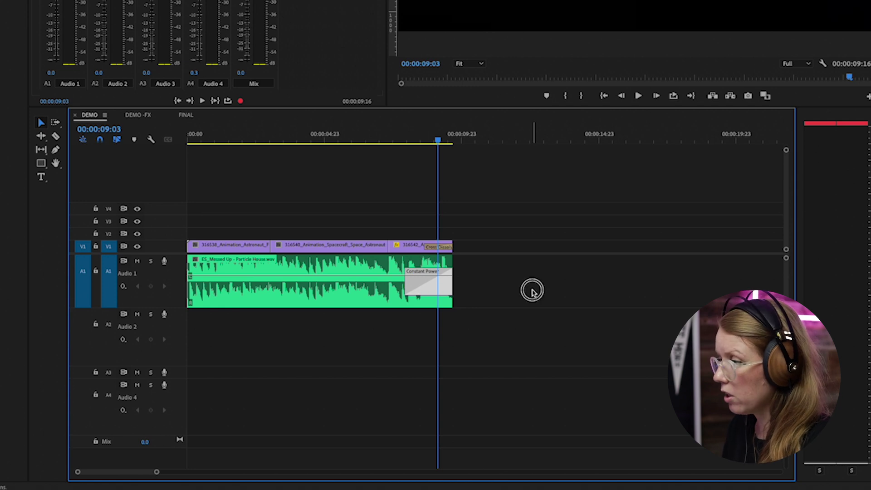
# Step: Delete the music fade, replay the ending, and park the playhead on the final note at 08:11
pyautogui.press('Delete')
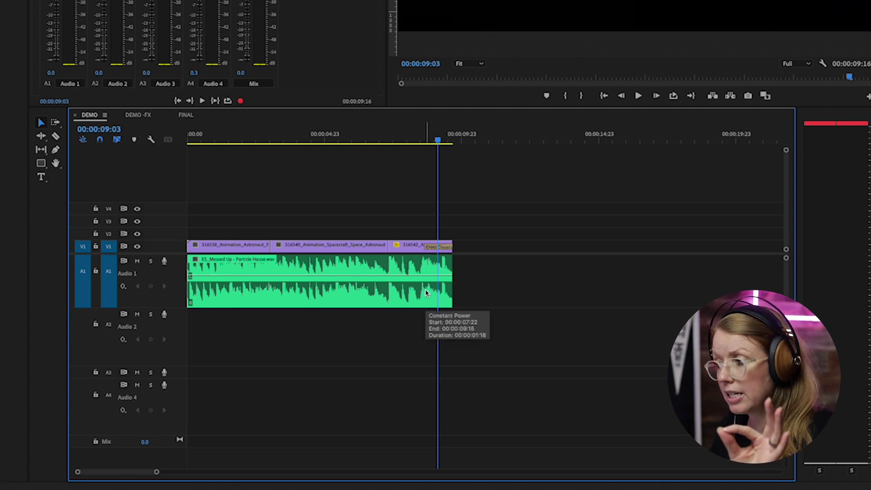
pyautogui.moveTo(422, 140); pyautogui.dragTo(386, 142)
pyautogui.press('space')
pyautogui.press('space')
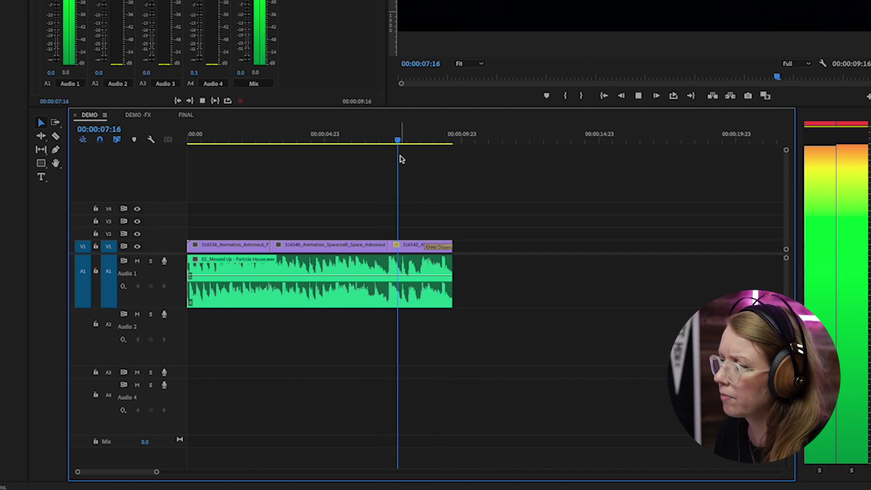
pyautogui.press('space')
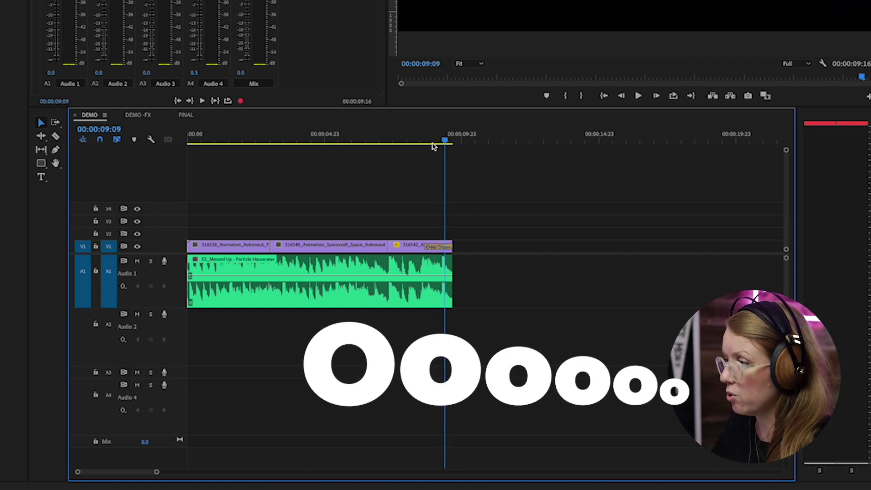
pyautogui.click(422, 141)
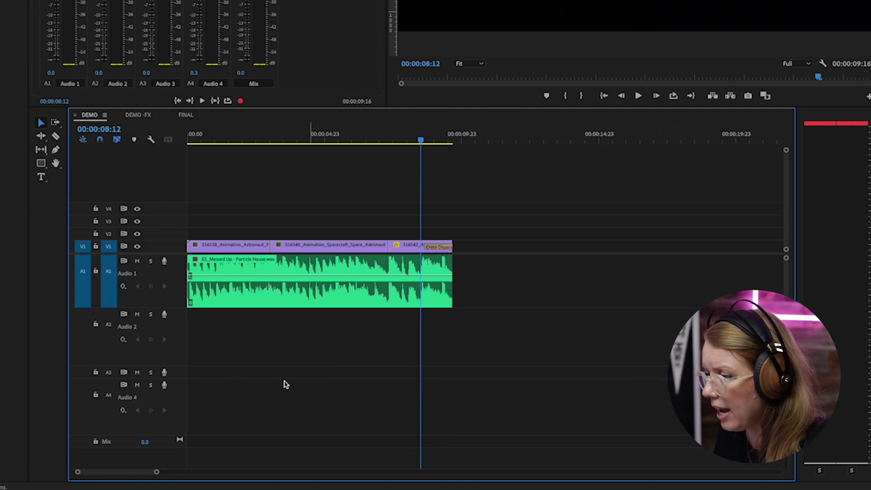
pyautogui.moveTo(156, 472); pyautogui.dragTo(145, 471)
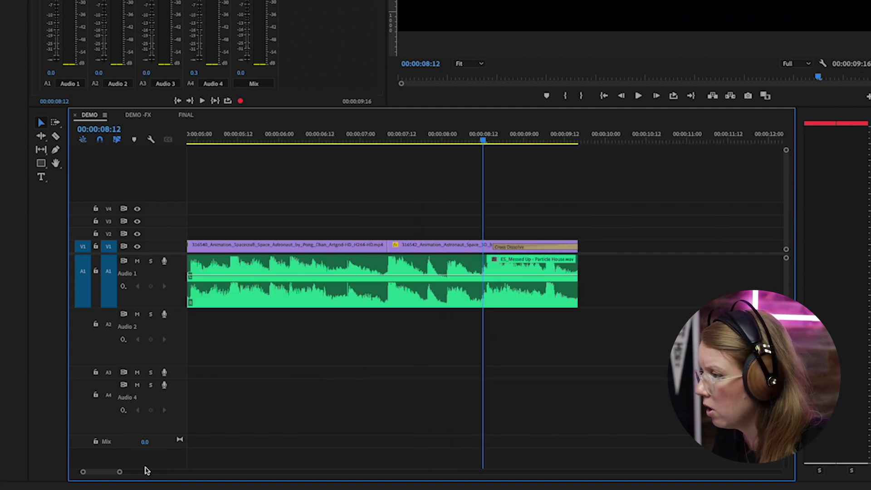
pyautogui.click(480, 140)
# Step: Razor Audio 1 at 08:11 and 09:06, delete the music after 09:06, and trim the video to 09:06
pyautogui.press('c')
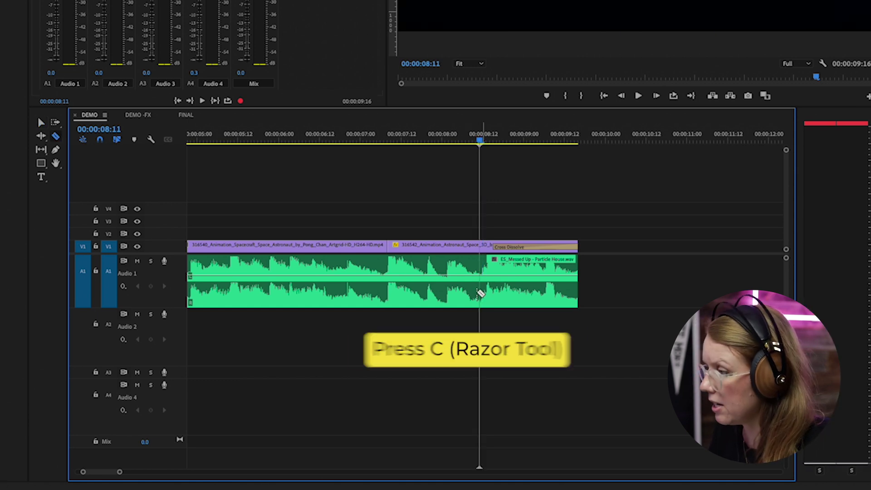
pyautogui.click(480, 287)
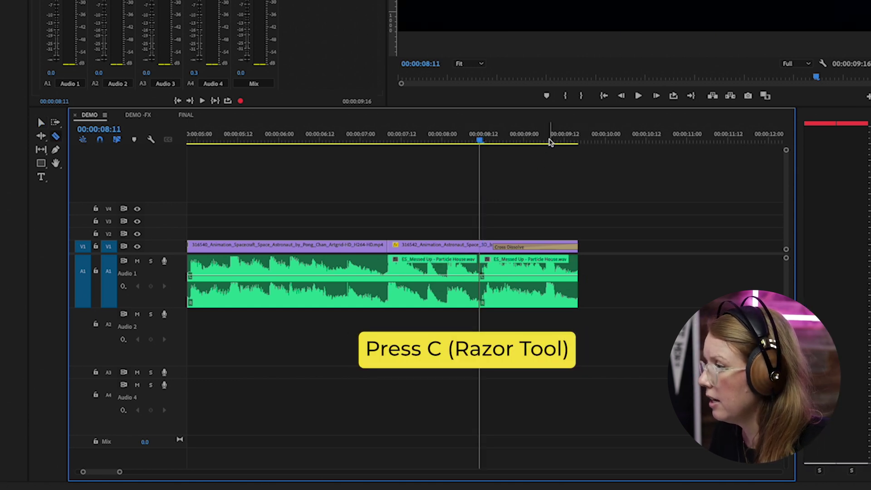
pyautogui.click(541, 136)
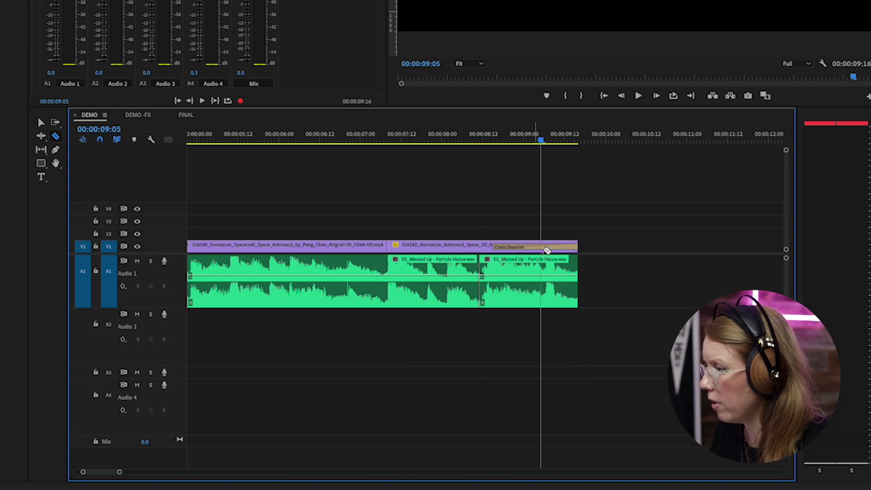
pyautogui.press('Right')
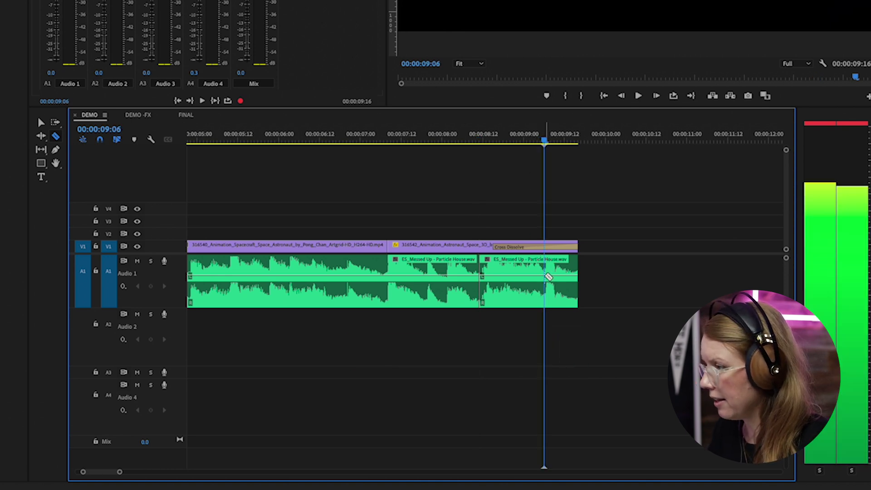
pyautogui.click(548, 276)
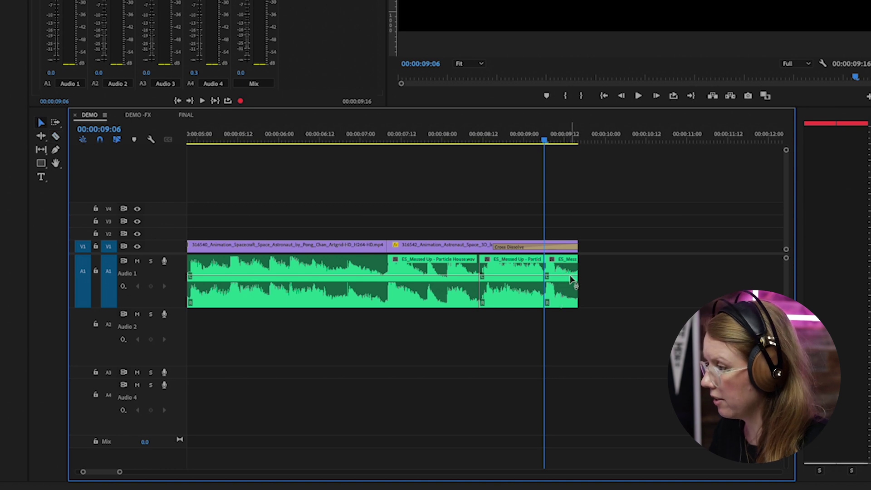
pyautogui.click(566, 279)
pyautogui.press('Delete')
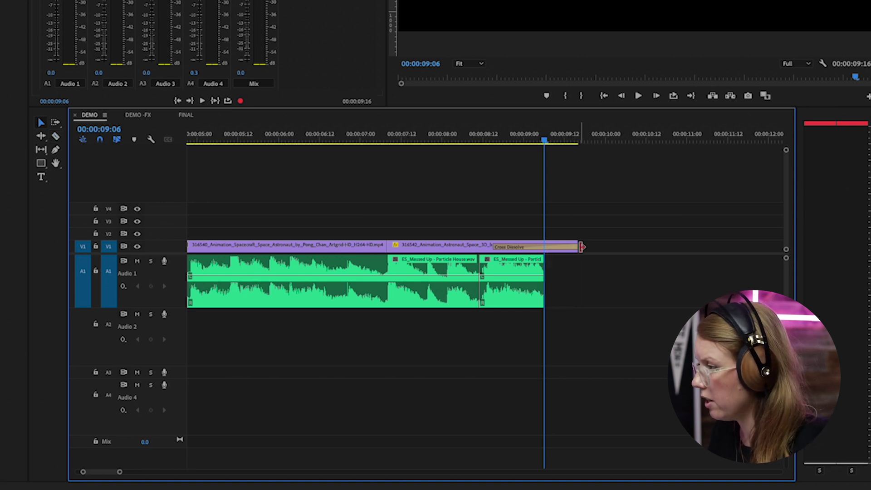
pyautogui.moveTo(581, 246); pyautogui.dragTo(544, 246)
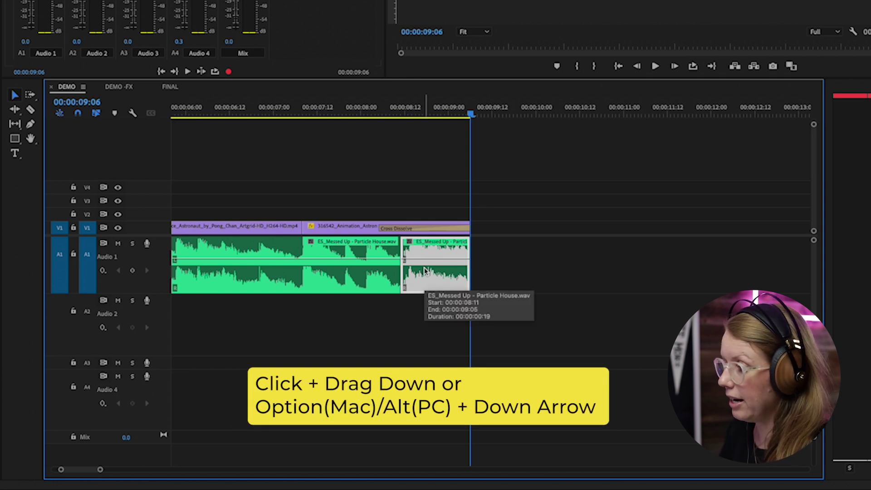
# Step: Drag the 19-frame final-note clip from Audio 1 down onto Audio 2
pyautogui.moveTo(426, 271); pyautogui.dragTo(434, 313)
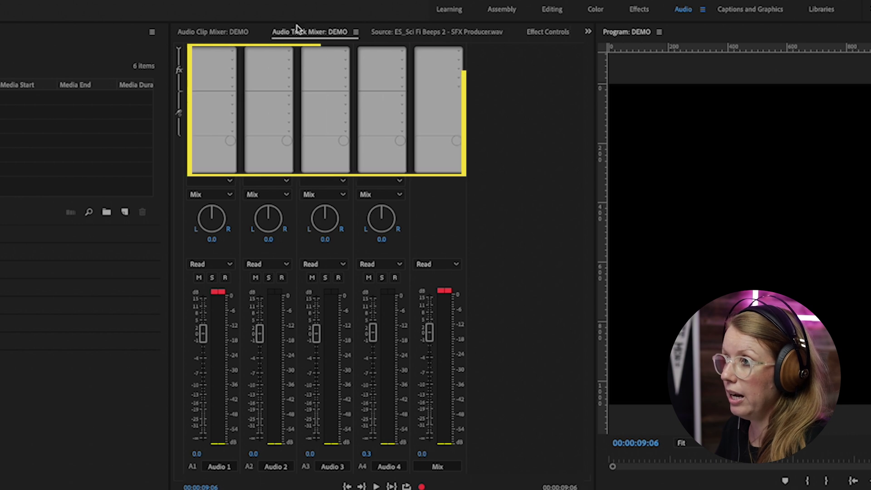
# Step: Insert Reverb > Studio Reverb into Audio 2's first effect slot in the Audio Track Mixer
pyautogui.click(180, 51)
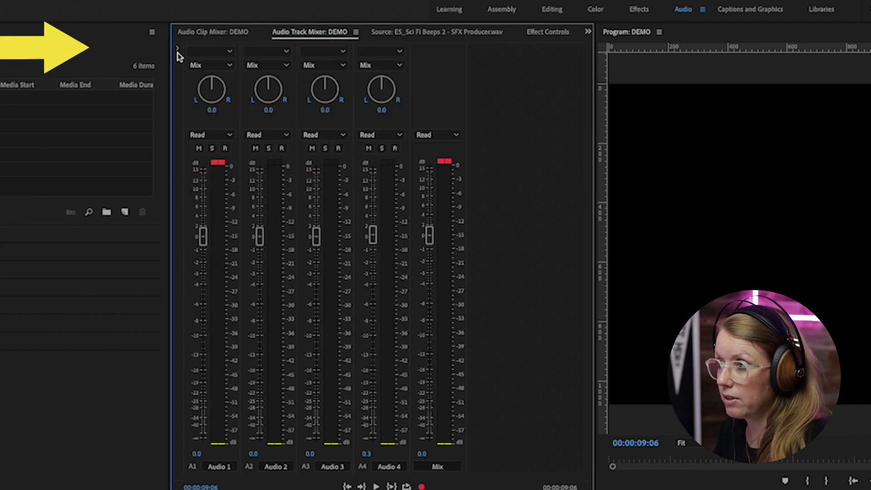
pyautogui.click(179, 50)
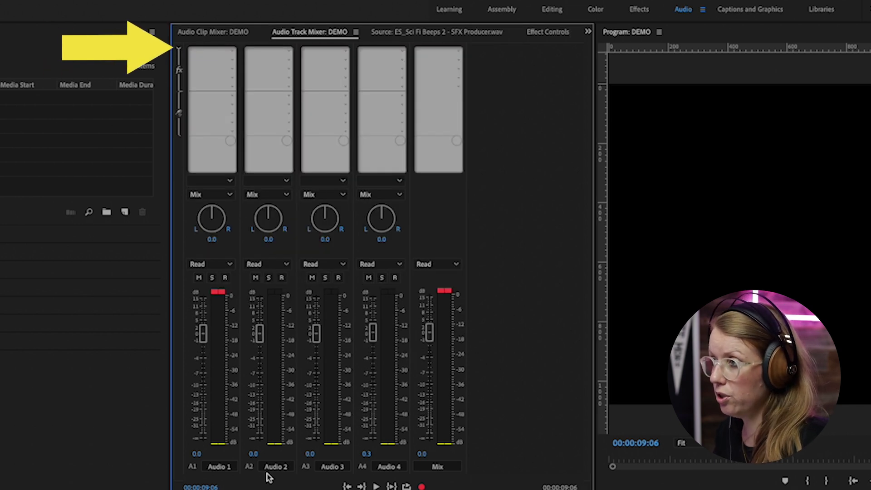
pyautogui.click(289, 52)
pyautogui.moveTo(296, 156)
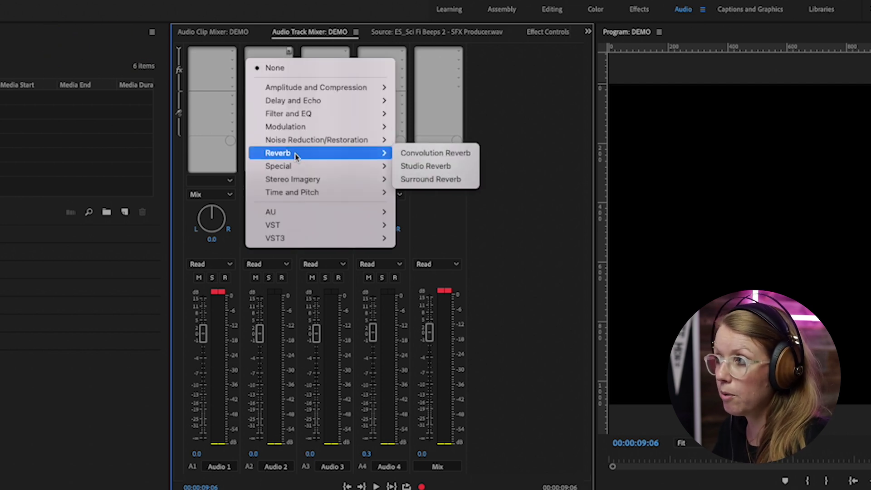
pyautogui.click(425, 167)
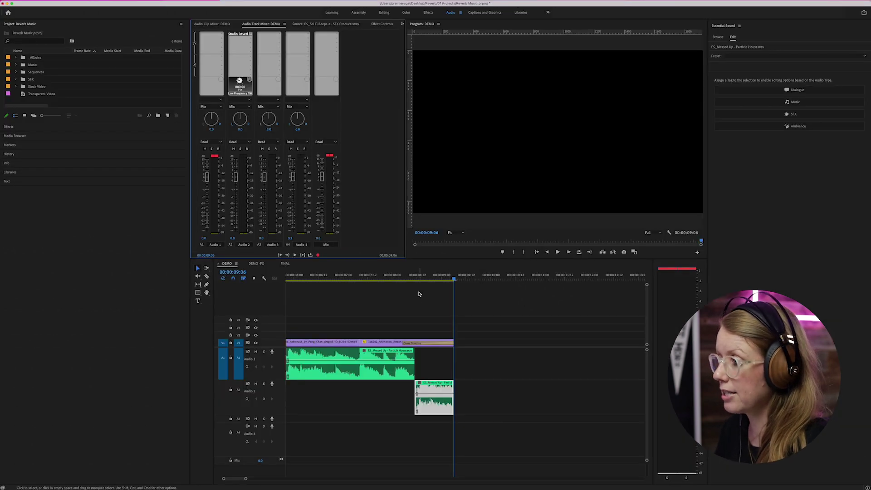
# Step: Play back the ending to hear the reverb, then try extending the video clip's end
pyautogui.click(353, 278)
pyautogui.press('space')
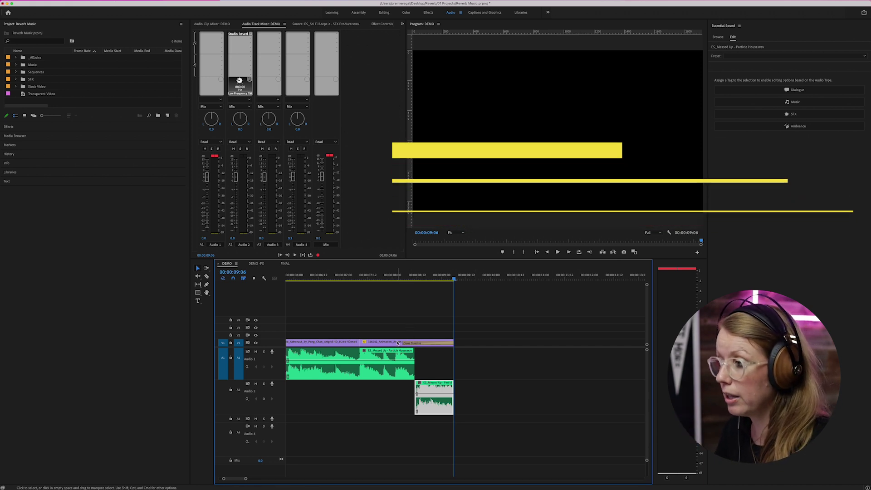
pyautogui.moveTo(458, 341)
pyautogui.mouseDown()
pyautogui.moveTo(542, 343)
pyautogui.moveTo(456, 343)
pyautogui.mouseUp()
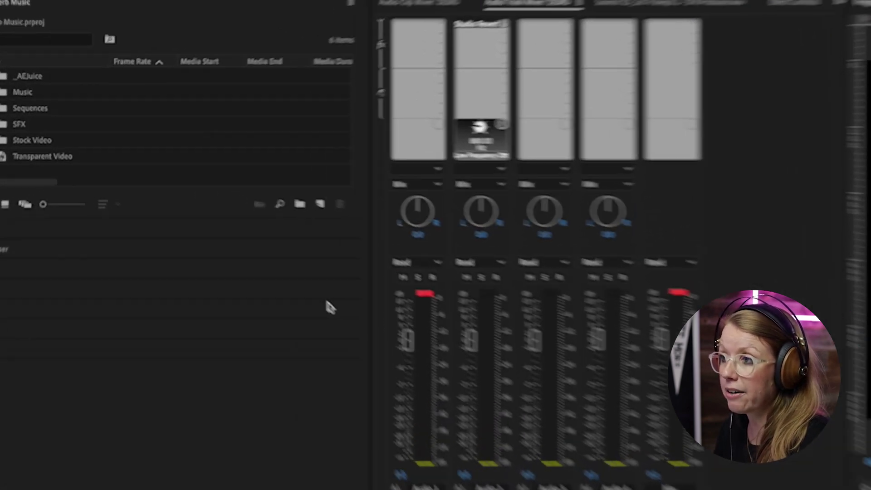
# Step: Alt-drag a copy of the final-note clip onto Audio 1 at 09:06, disable it, and lengthen it
pyautogui.click(339, 211)
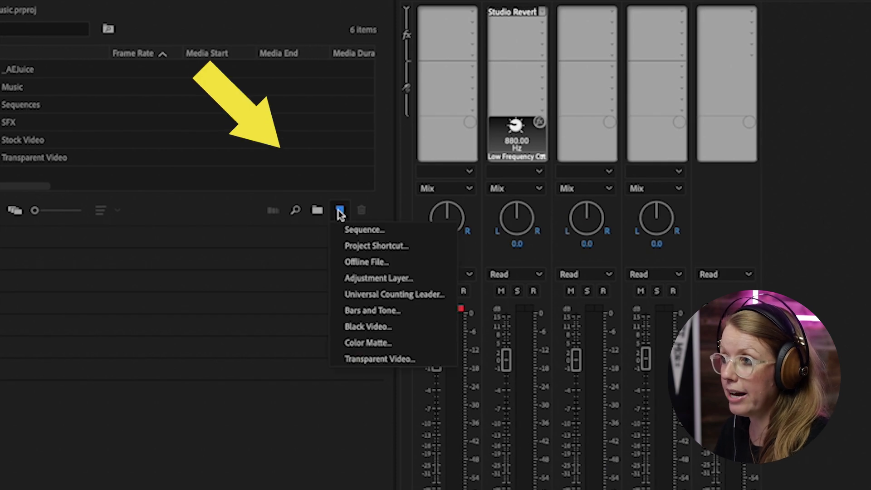
pyautogui.click(379, 359)
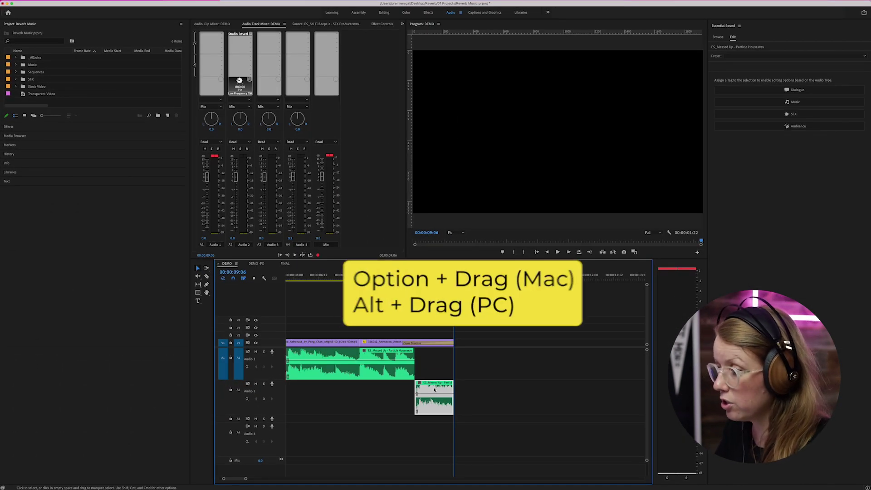
pyautogui.moveTo(435, 389); pyautogui.dragTo(474, 362)
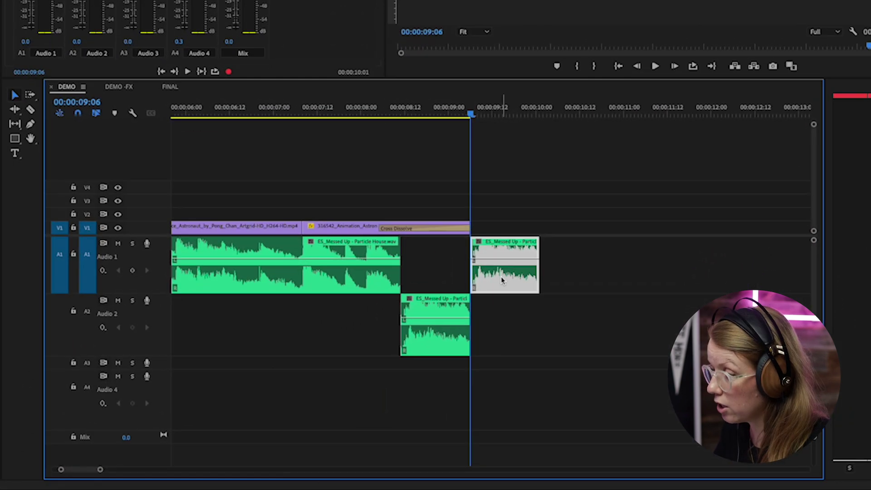
pyautogui.keyDown('ctrl'); pyautogui.click(488, 326); pyautogui.keyUp('ctrl')
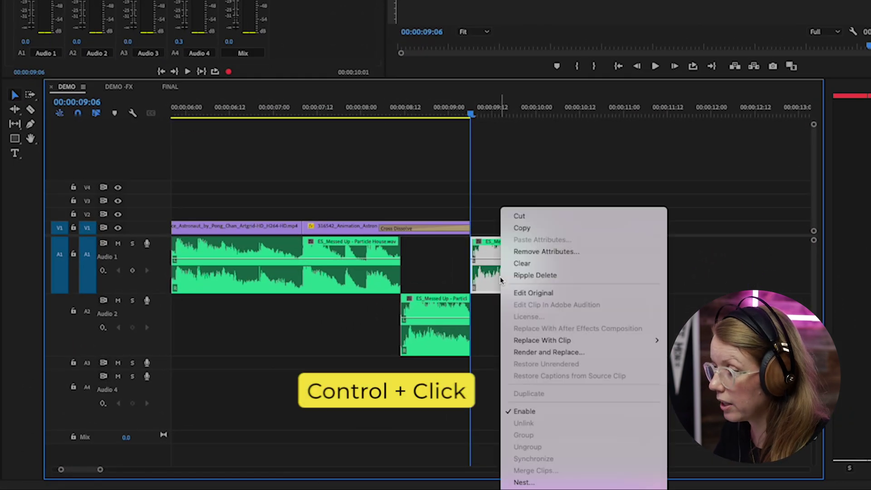
pyautogui.click(524, 411)
pyautogui.moveTo(544, 253); pyautogui.dragTo(566, 264)
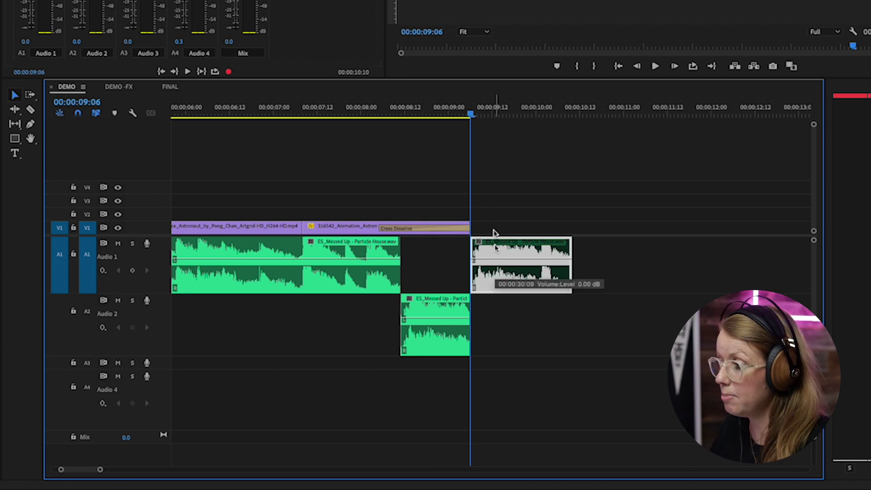
# Step: Replay the ending from about 07:11, then park the playhead at 08:18
pyautogui.click(317, 113)
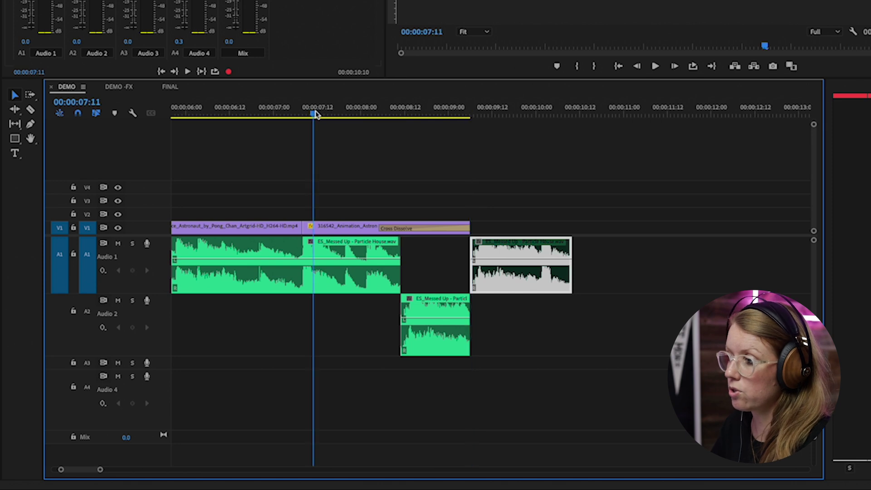
pyautogui.press('space')
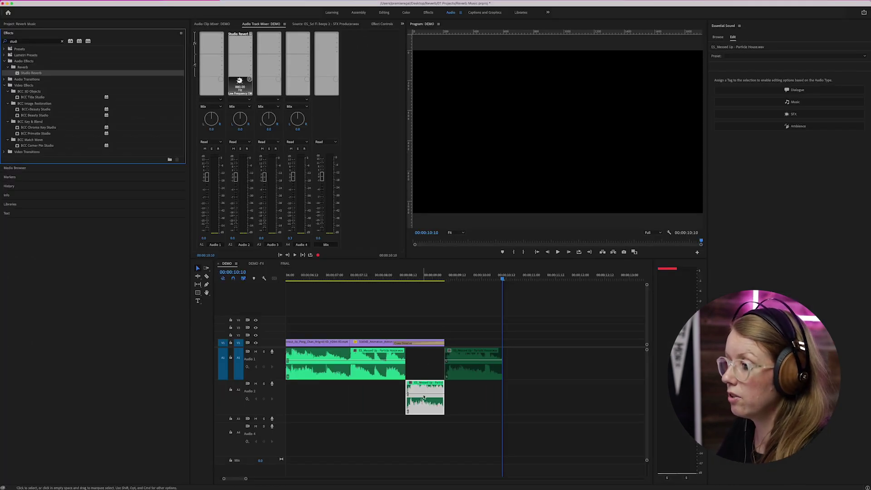
pyautogui.click(420, 276)
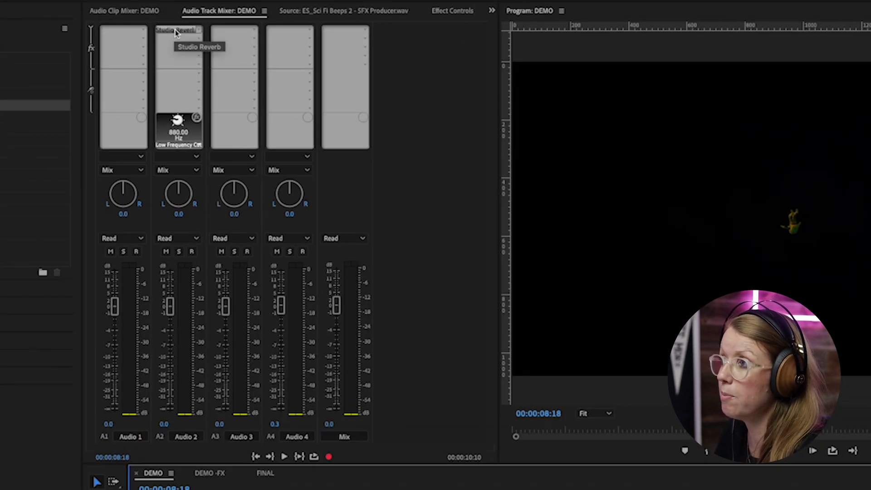
# Step: Set Audio 2's Studio Reverb decay to 5474.4 ms and wet mix to 79.6%, then play back from 08:00
pyautogui.doubleClick(176, 31)
pyautogui.moveTo(541, 322); pyautogui.dragTo(497, 180)
pyautogui.click(497, 194)
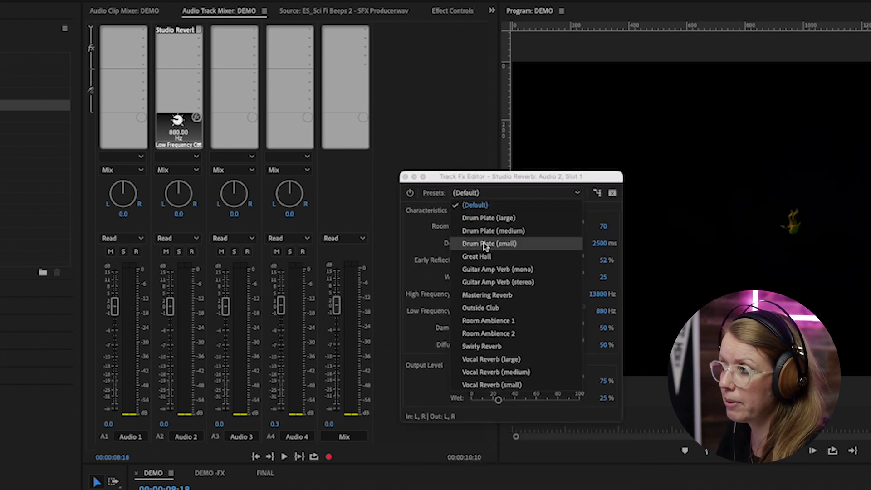
pyautogui.click(417, 237)
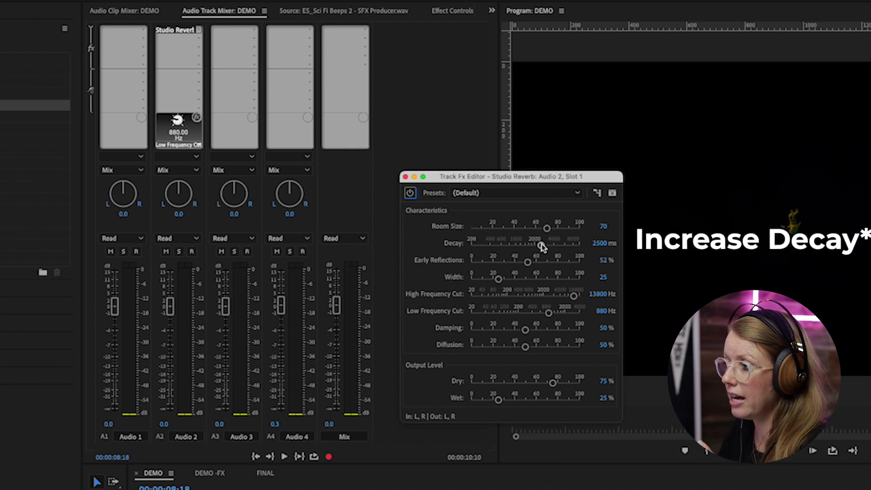
pyautogui.moveTo(541, 245); pyautogui.dragTo(563, 245)
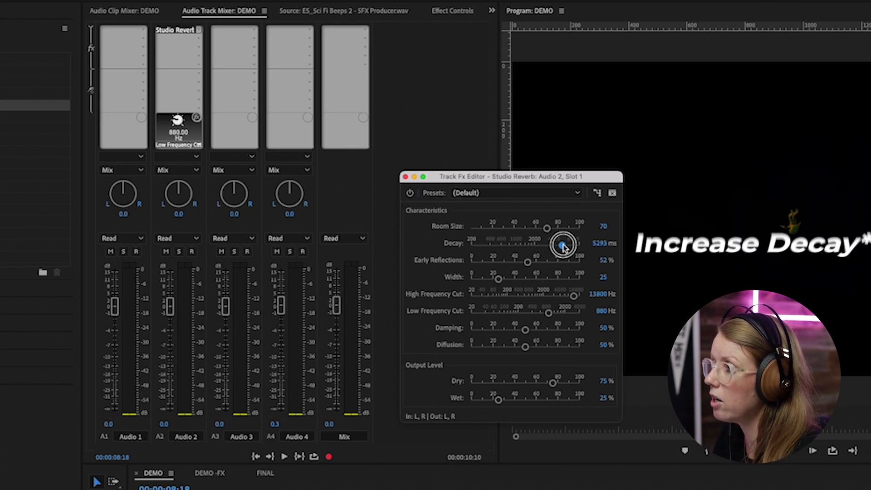
pyautogui.moveTo(530, 402); pyautogui.dragTo(552, 406)
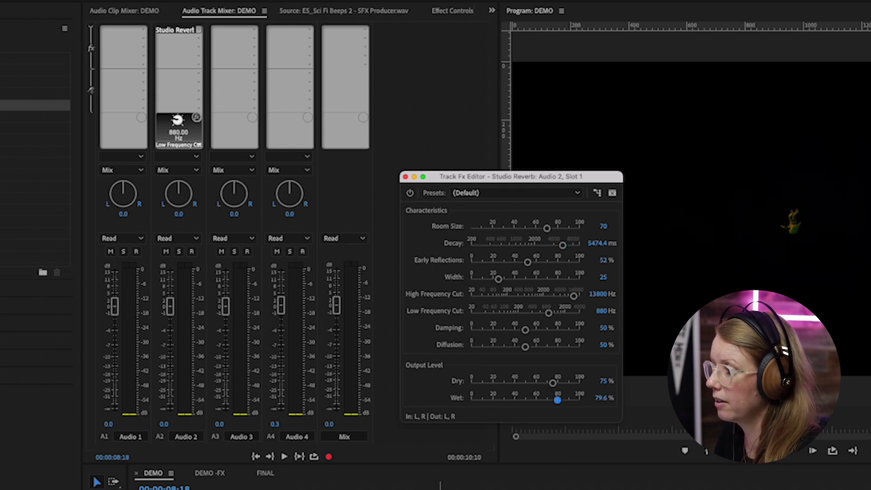
pyautogui.click(349, 292)
pyautogui.press('space')
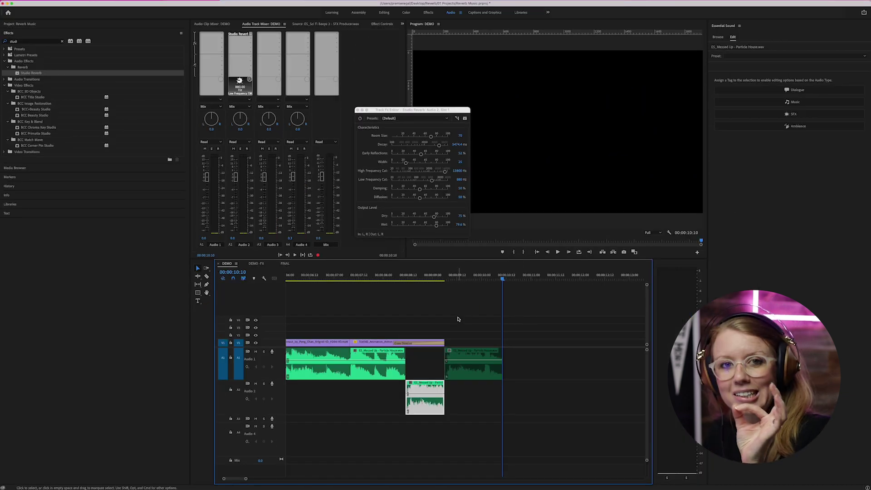
# Step: Add a shortened Constant Power fade-out to the end of the Audio 2 final-note clip and play it back
pyautogui.moveTo(442, 388)
pyautogui.mouseDown()
pyautogui.moveTo(503, 390)
pyautogui.moveTo(443, 391)
pyautogui.mouseUp()
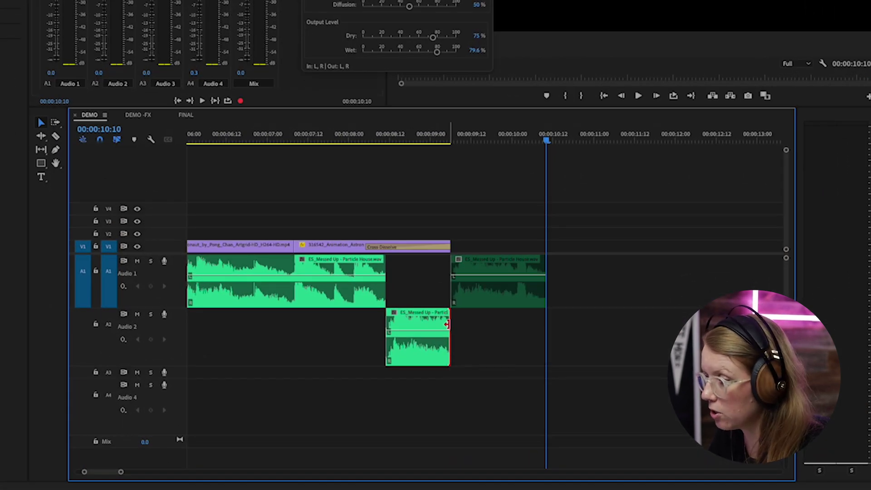
pyautogui.rightClick(447, 324)
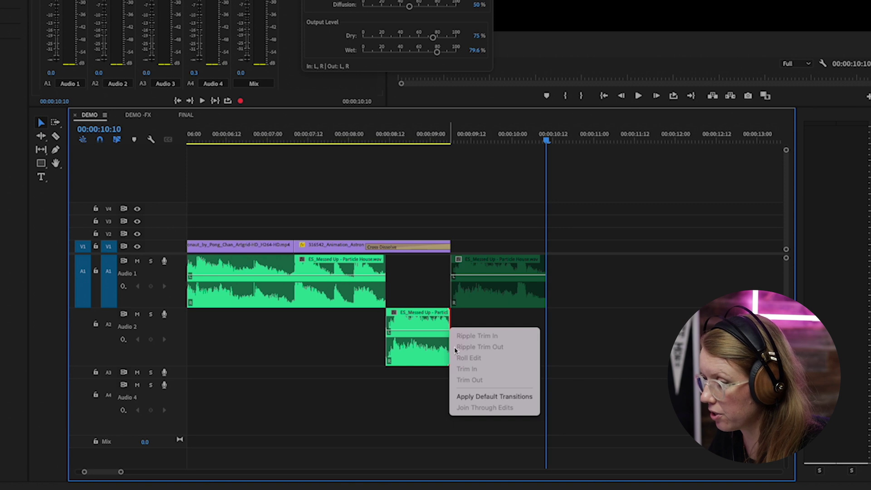
pyautogui.click(482, 398)
pyautogui.moveTo(388, 323); pyautogui.dragTo(447, 327)
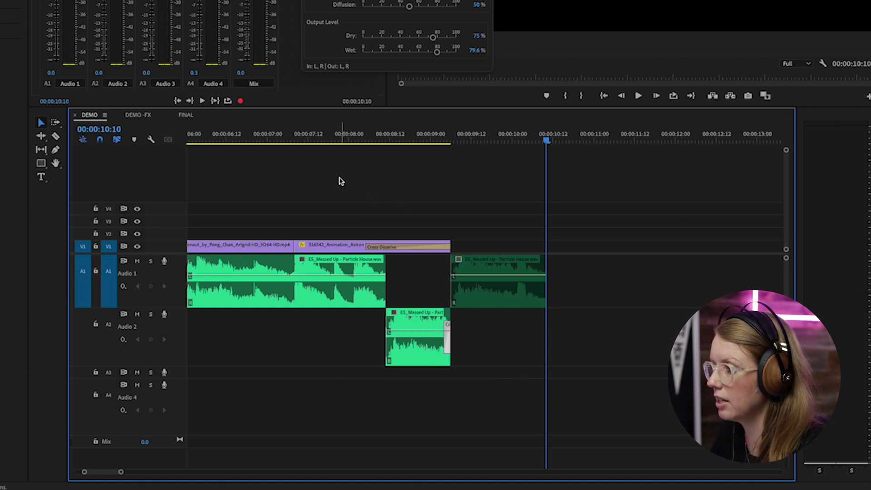
pyautogui.click(339, 132)
pyautogui.press('space')
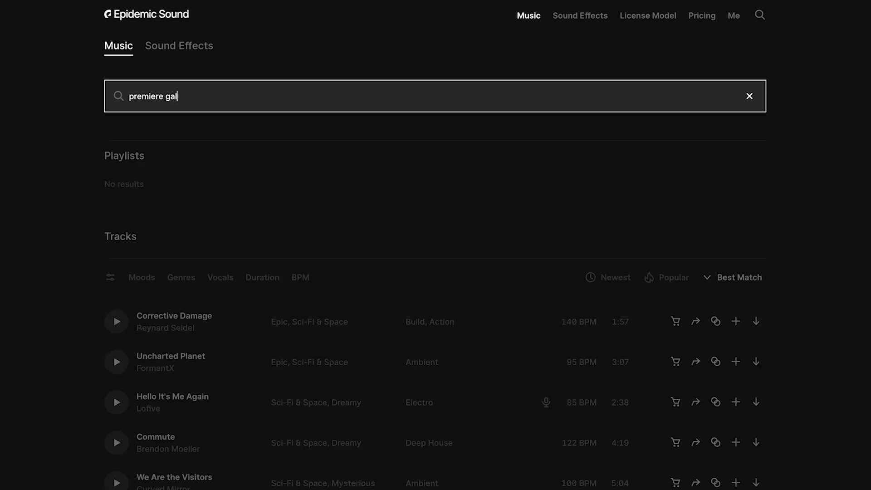
# Step: Open the creator's Editing Essentials playlist and scroll down through its track list
pyautogui.click(145, 274)
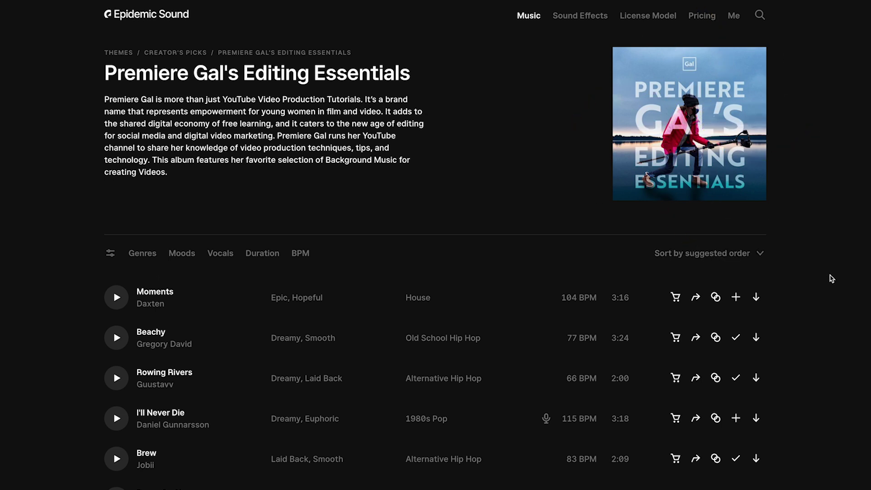
pyautogui.scroll(-5, 832, 279)
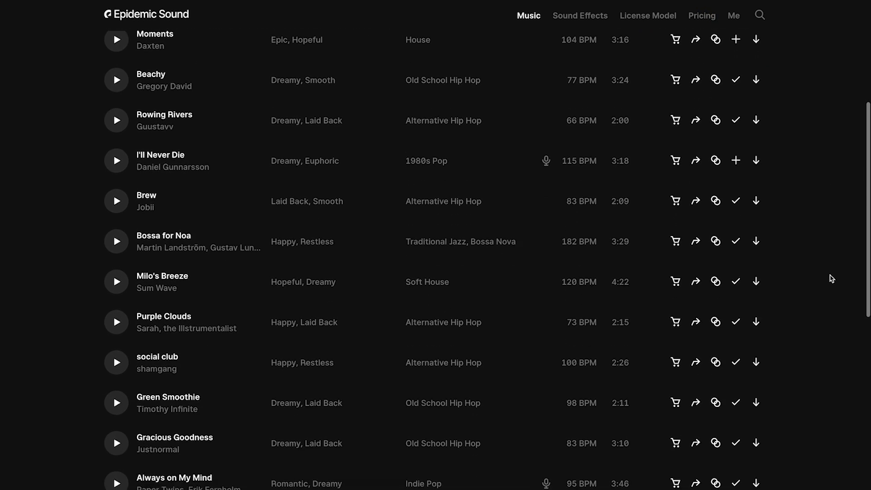
pyautogui.scroll(-8, 831, 278)
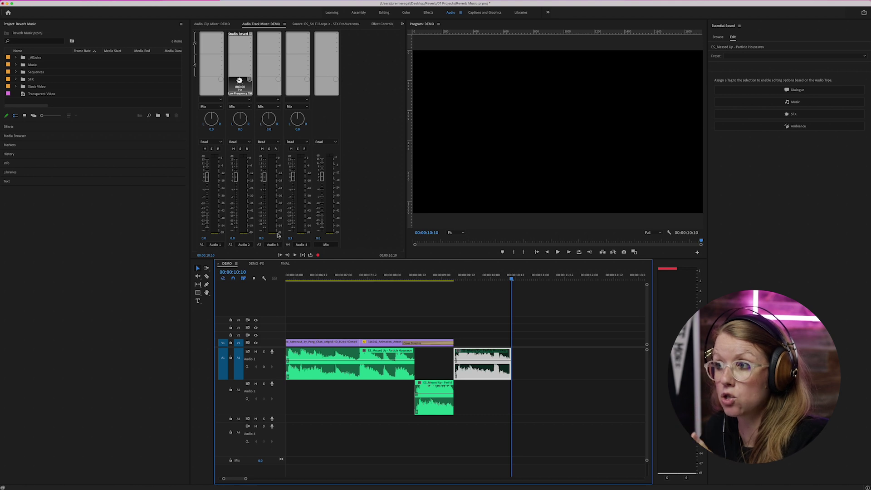
# Step: Select the Audio 2 final-note clip, show Studio Reverb in Effects, and replay from about 08:12
pyautogui.click(440, 398)
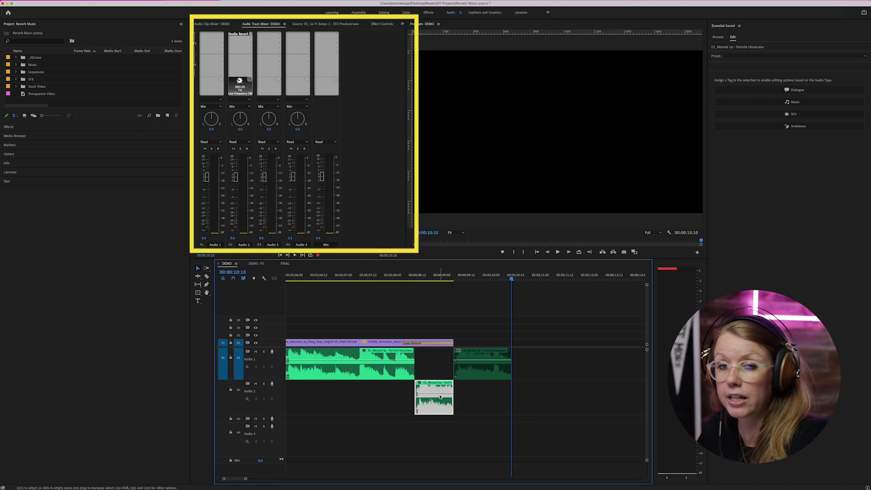
pyautogui.click(34, 127)
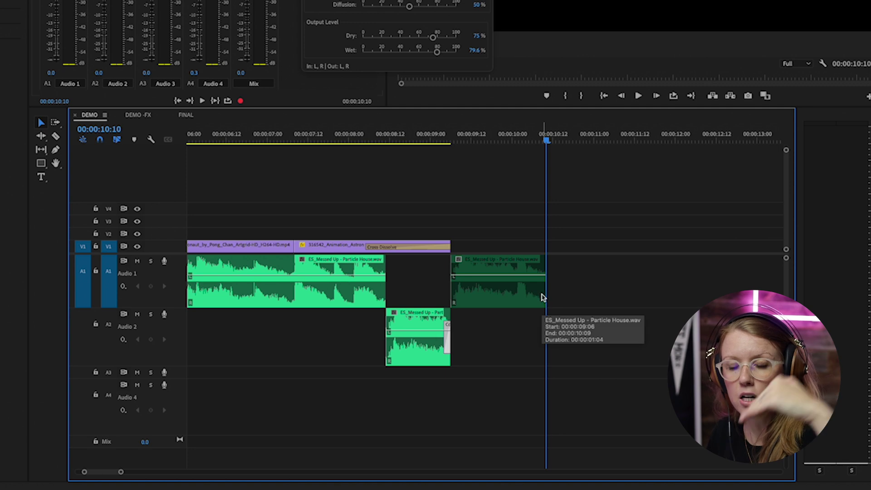
pyautogui.click(390, 136)
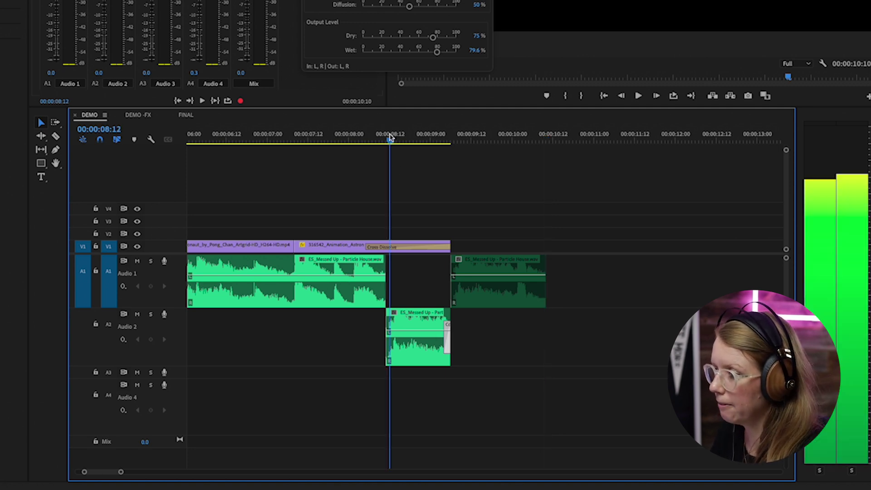
pyautogui.press('space')
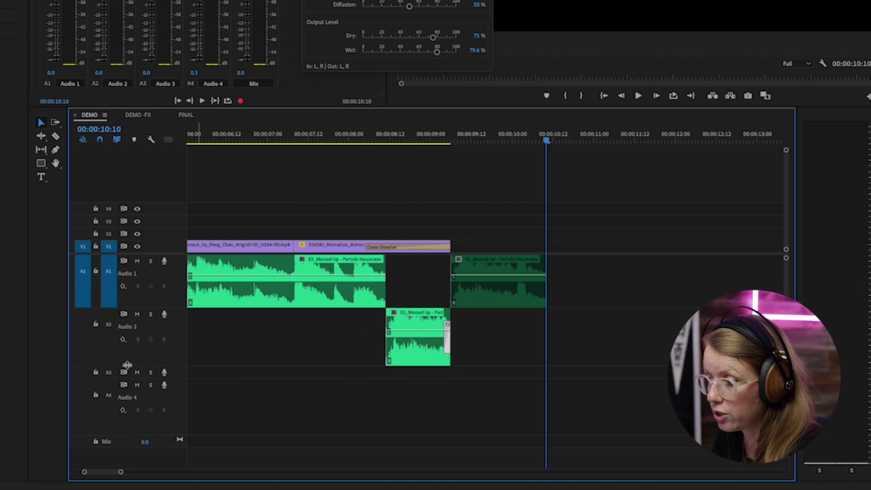
pyautogui.moveTo(127, 364)
pyautogui.mouseDown()
pyautogui.moveTo(123, 377)
pyautogui.moveTo(131, 337)
pyautogui.moveTo(124, 367)
pyautogui.mouseUp()
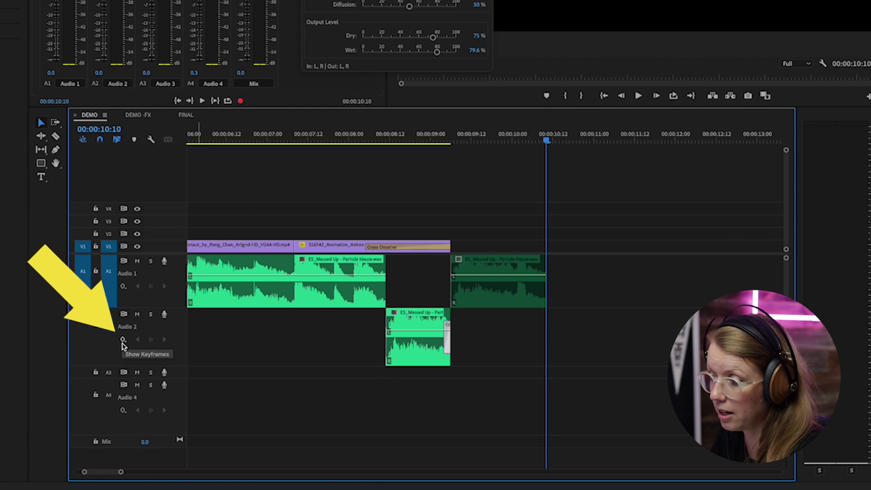
# Step: Keyframe Audio 2's track volume down to -∞ dB at 10:08, then play back the fade from 08:00
pyautogui.click(123, 340)
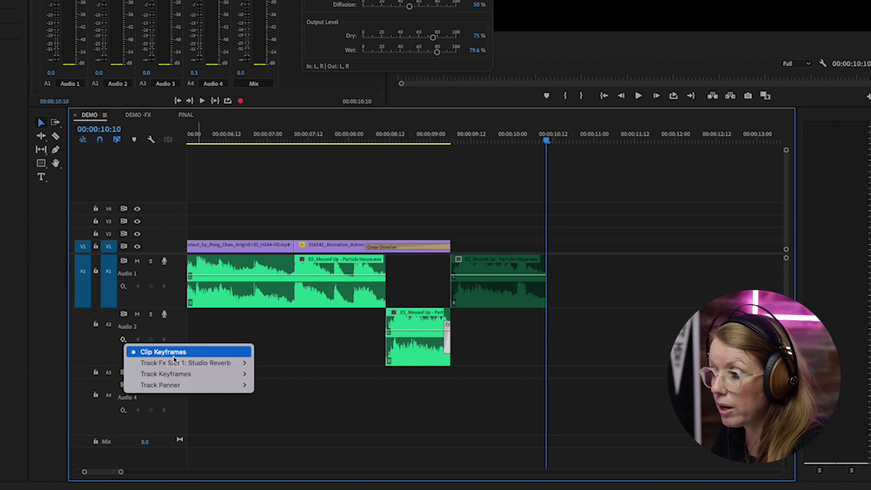
pyautogui.moveTo(174, 376)
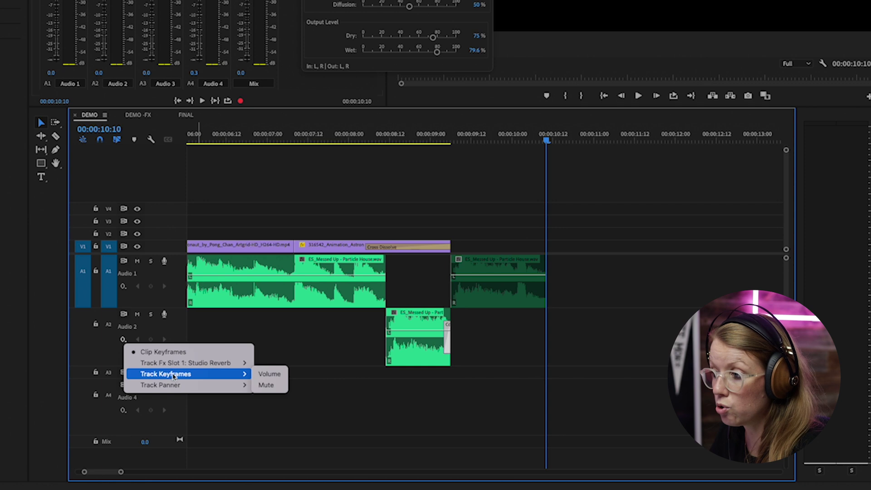
pyautogui.click(268, 374)
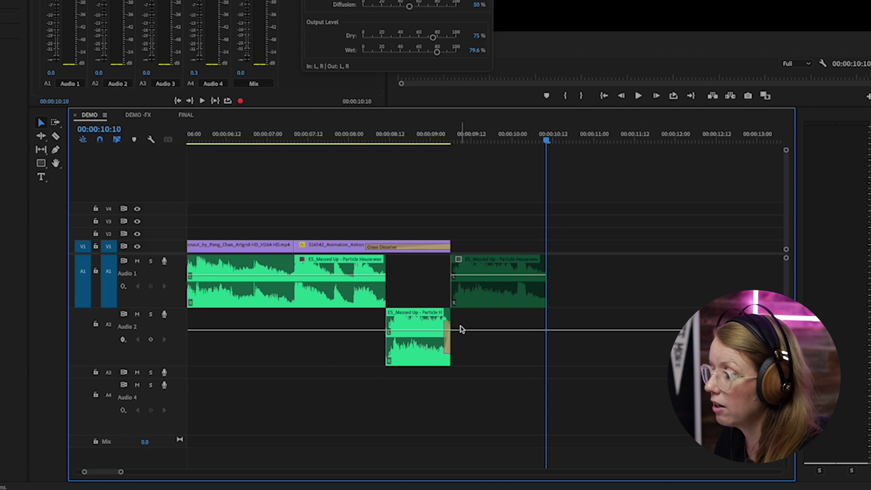
pyautogui.press('p')
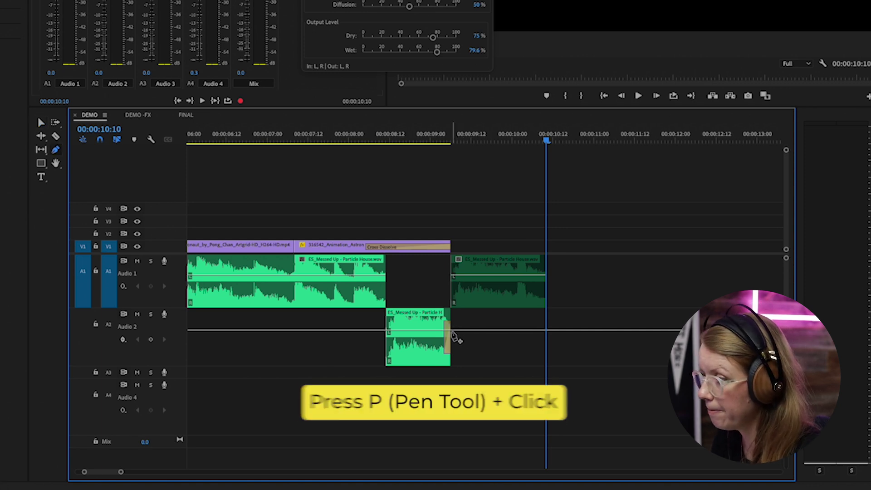
pyautogui.click(452, 330)
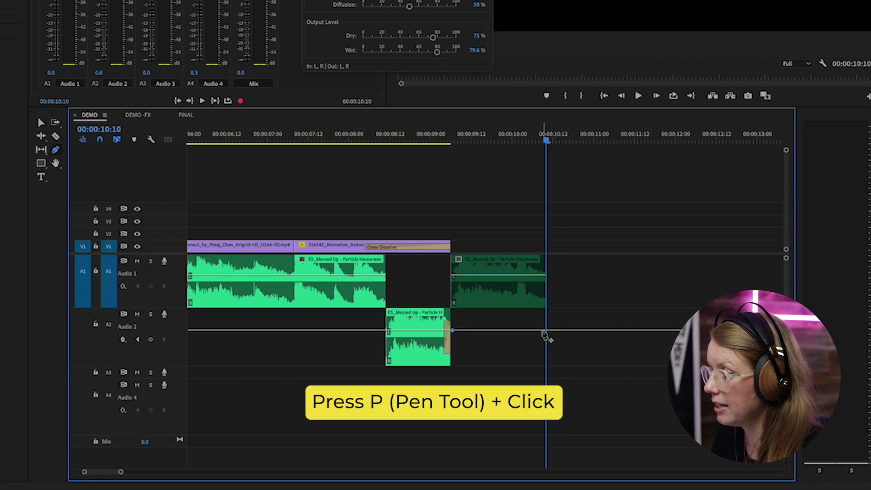
pyautogui.moveTo(545, 330); pyautogui.dragTo(542, 362)
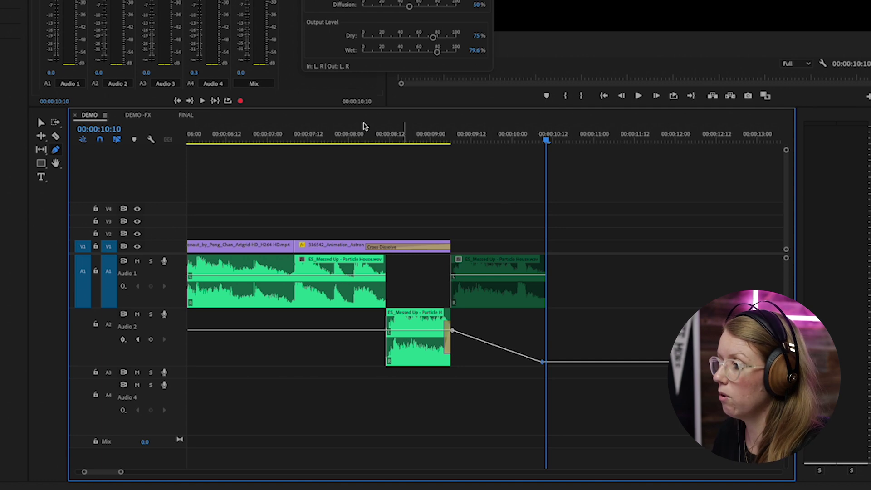
pyautogui.click(337, 138)
pyautogui.press('space')
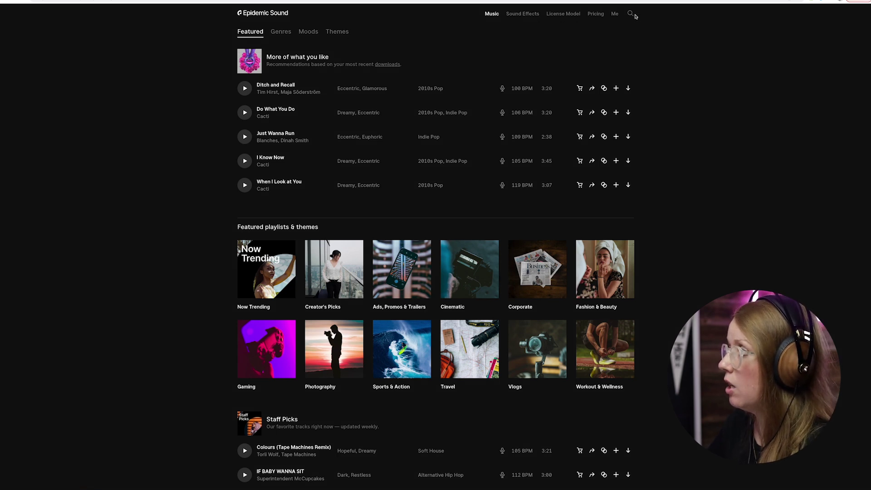
# Step: Search Epidemic Sound's sound effects for 'sci fi'
pyautogui.click(630, 13)
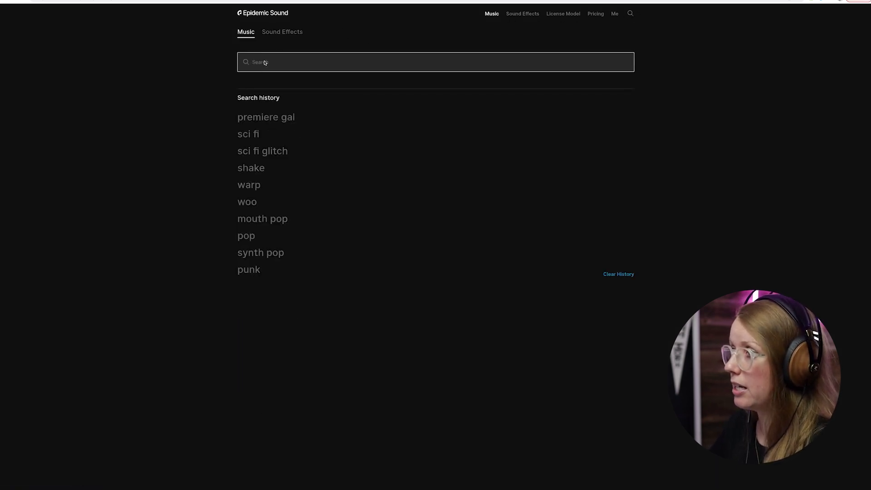
pyautogui.click(279, 34)
pyautogui.click(263, 62)
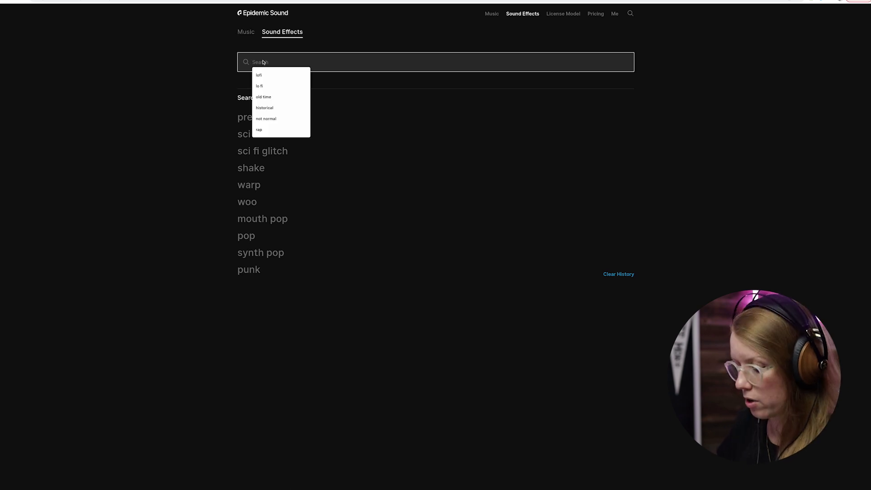
pyautogui.write('sci fi')
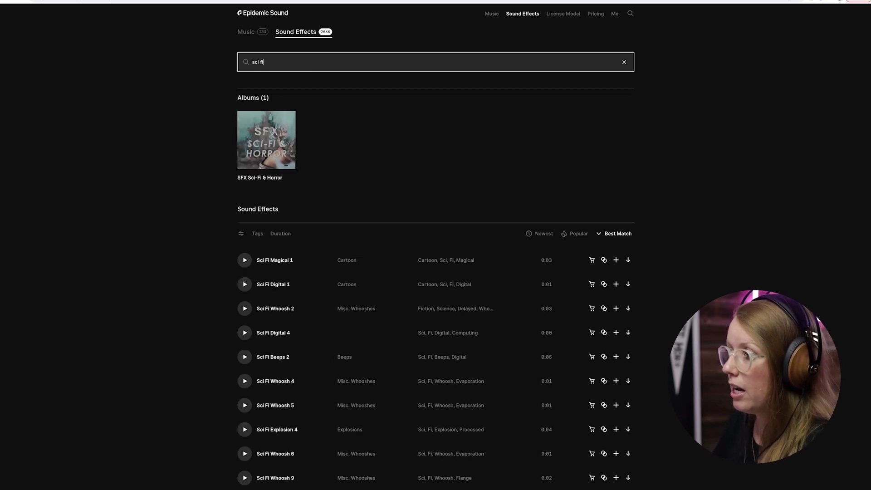
# Step: Preview Sci Fi Beeps 2, Whoosh 5, Explosion 4 and Spaceship 21 from the results
pyautogui.scroll(-2, 215, 359)
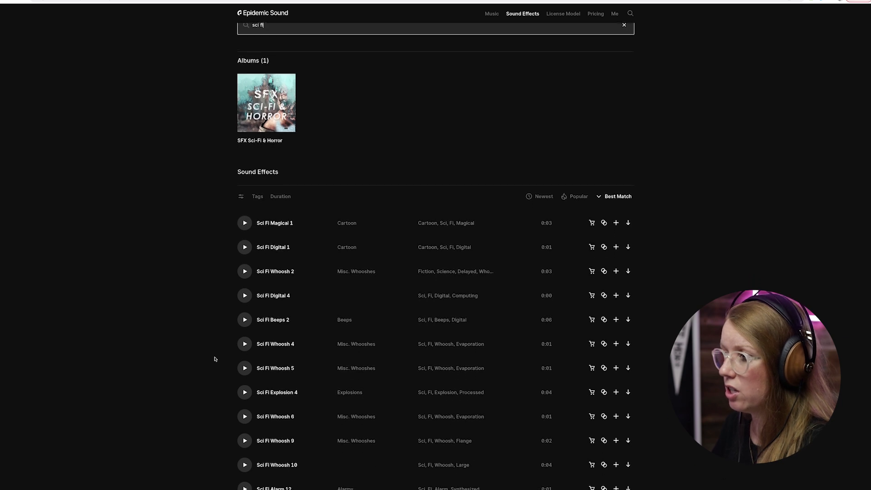
pyautogui.click(241, 273)
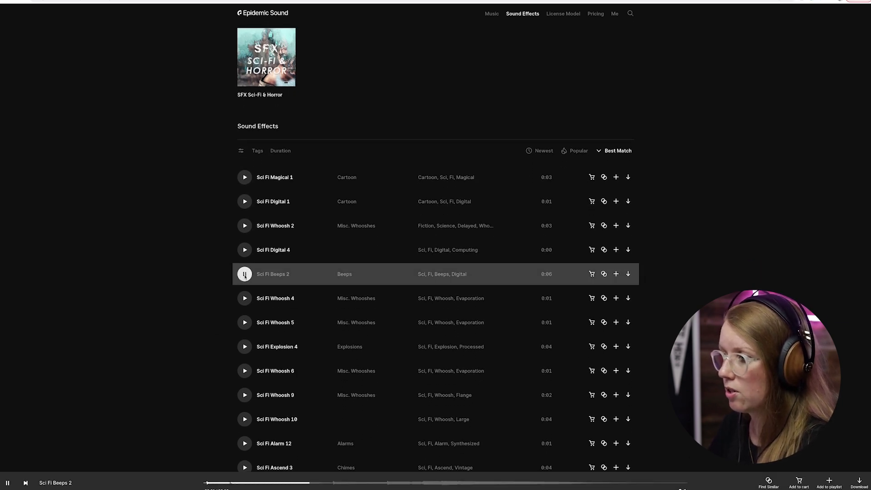
pyautogui.click(245, 322)
pyautogui.scroll(-1, 212, 328)
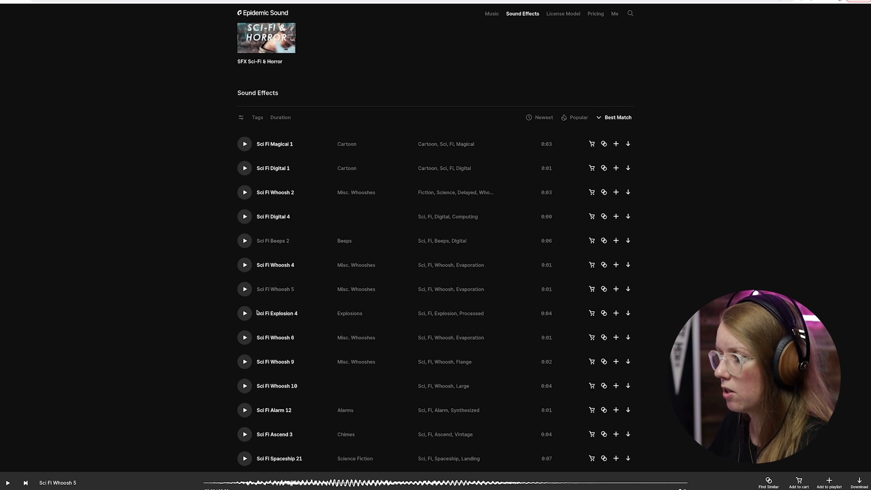
pyautogui.click(244, 314)
pyautogui.click(244, 314)
pyautogui.scroll(-3, 251, 351)
pyautogui.click(244, 361)
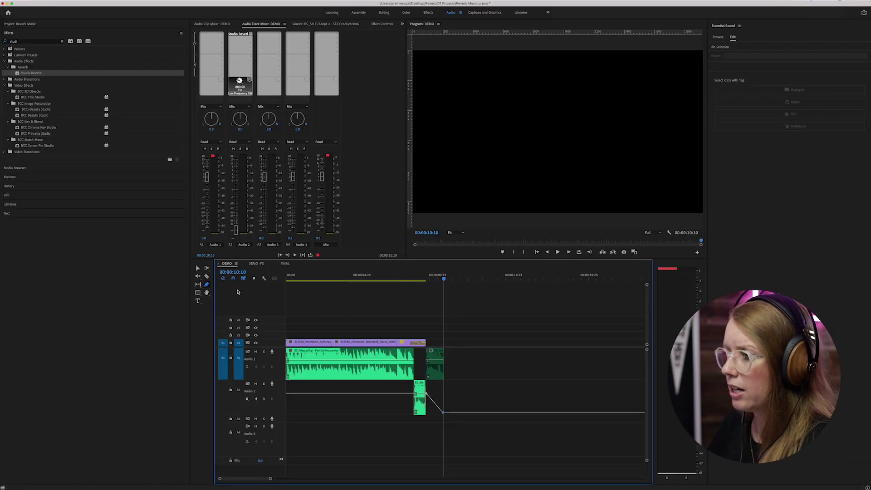
# Step: Switch to the DEMO-FX sequence and play it from about 2 and 7 seconds
pyautogui.click(255, 264)
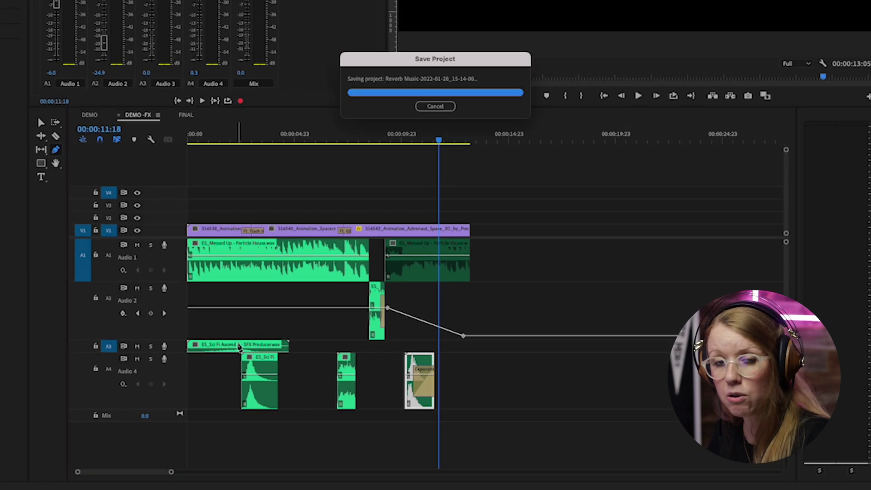
pyautogui.press('v')
pyautogui.click(345, 263)
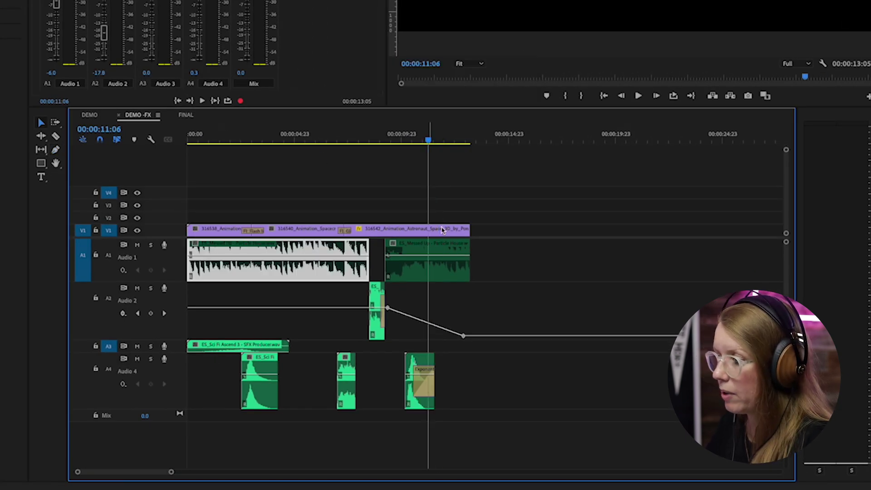
pyautogui.click(239, 141)
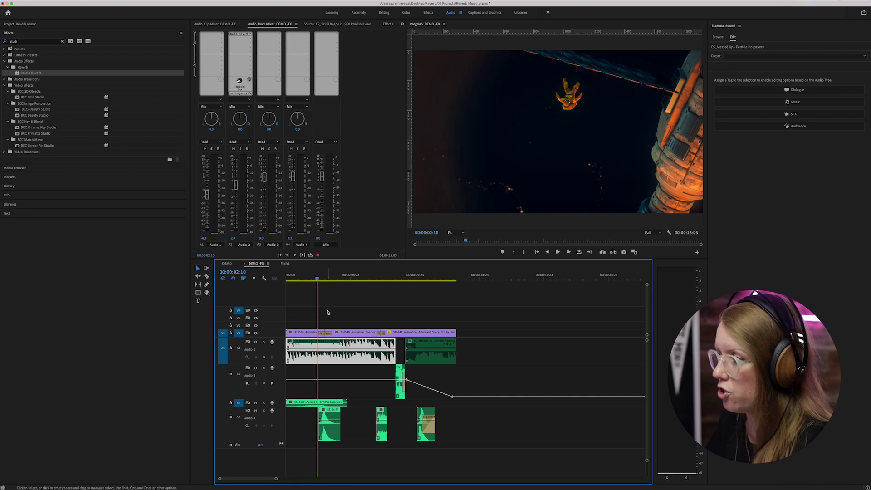
pyautogui.press('space')
pyautogui.press('space')
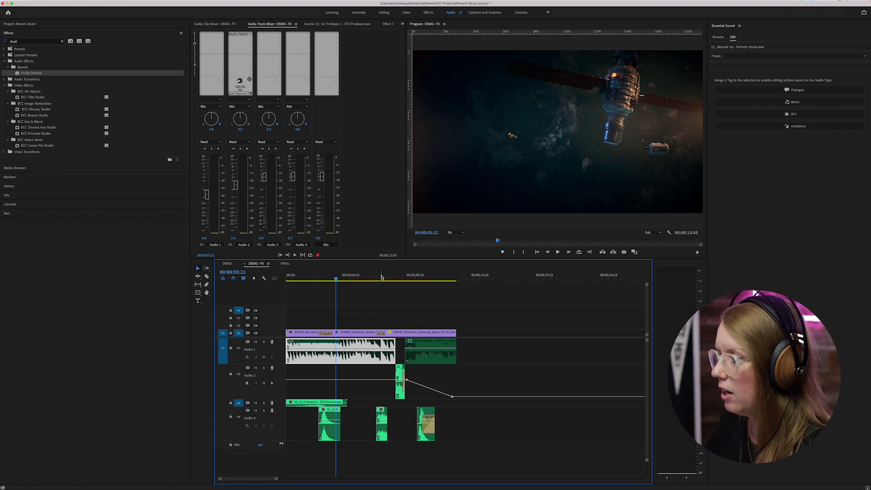
pyautogui.click(381, 320)
pyautogui.click(380, 277)
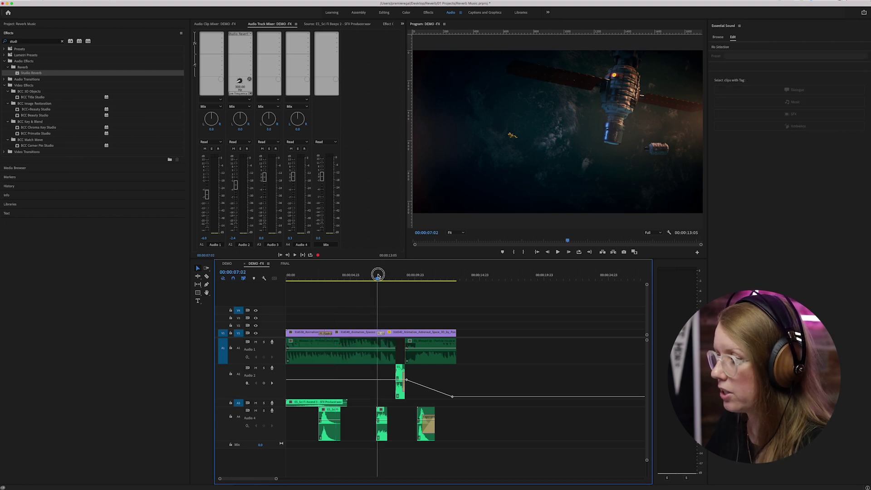
pyautogui.press('space')
pyautogui.press('space')
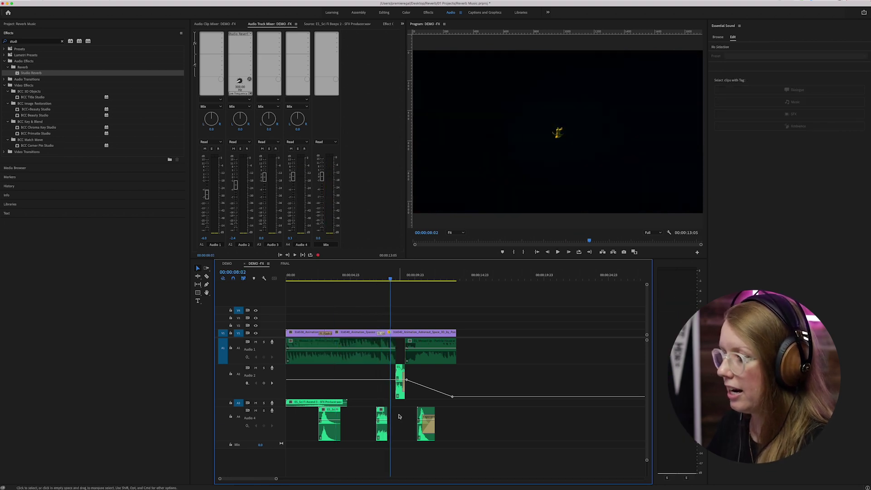
# Step: Select ES_Power Up Digital 9 on Audio 4, zoom the timeline out, and park the playhead at 00:00:09:22
pyautogui.click(381, 424)
pyautogui.scroll(2, 288, 479)
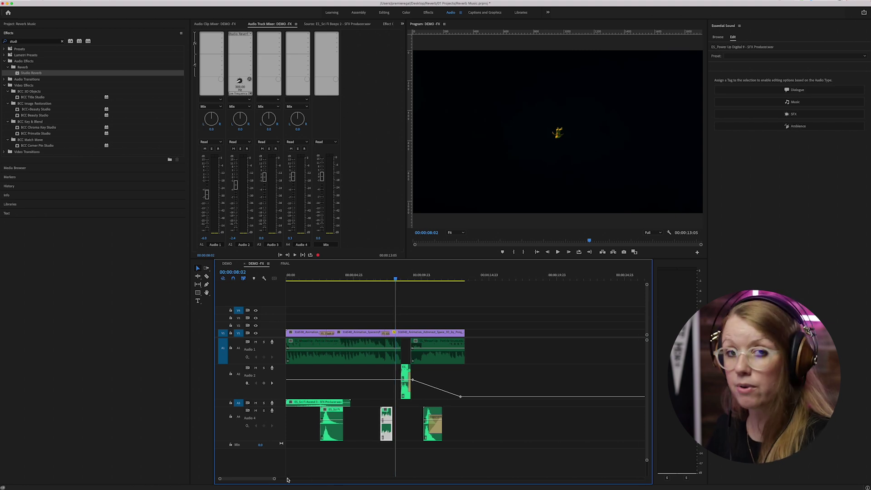
pyautogui.moveTo(272, 480); pyautogui.dragTo(291, 480)
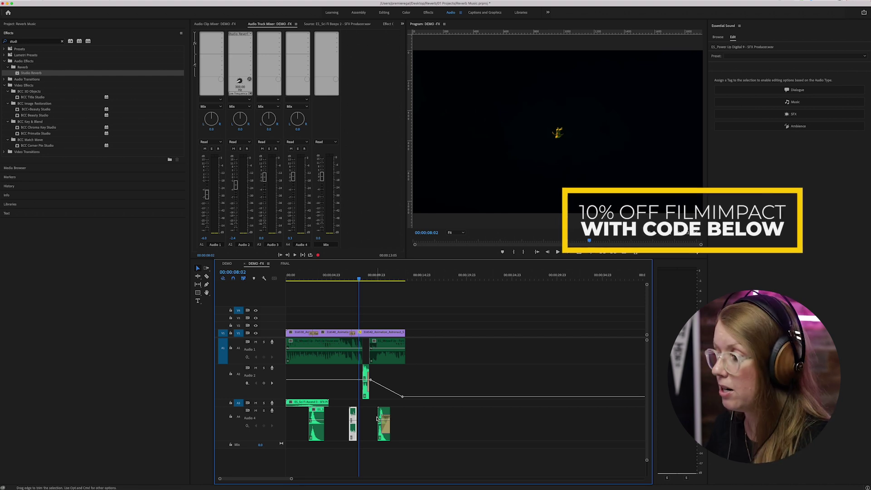
pyautogui.click(375, 278)
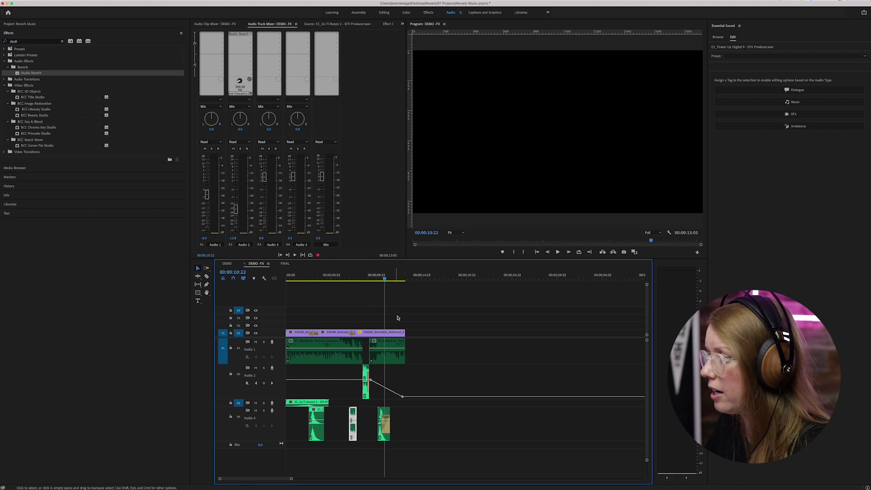
pyautogui.click(381, 278)
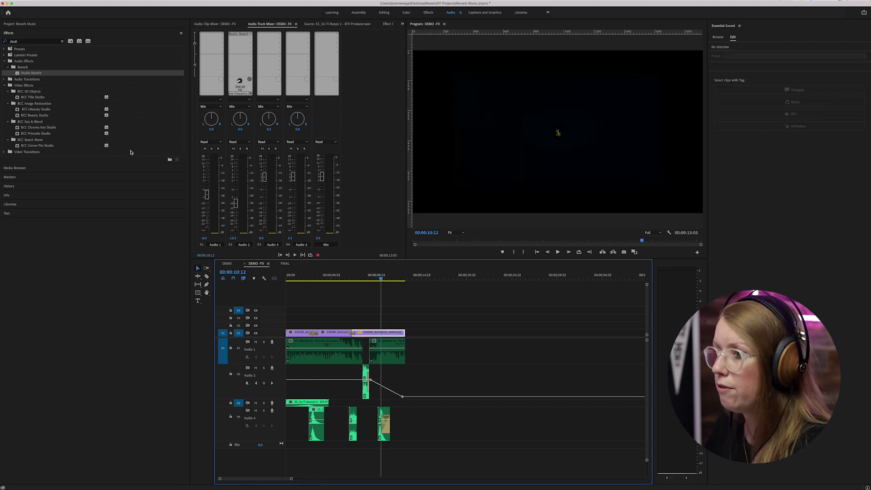
# Step: Show the astronaut clip's motion properties and play its Scale shrinking from 120 to 0
pyautogui.click(388, 24)
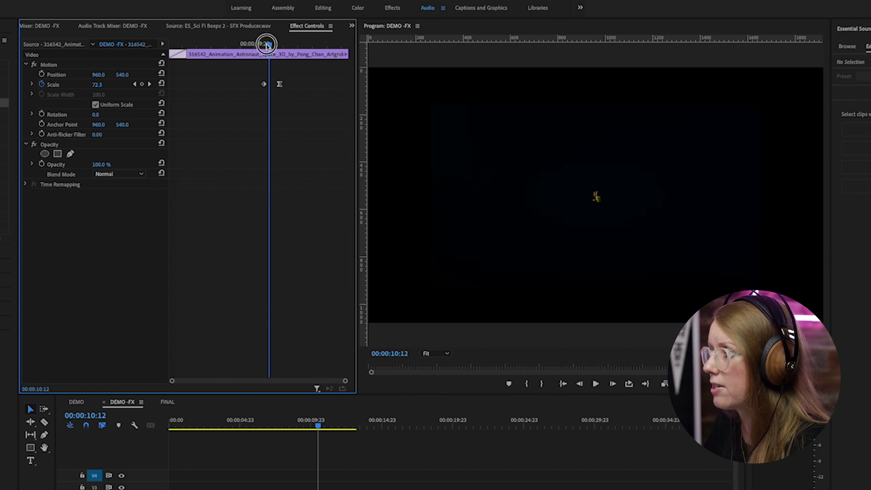
pyautogui.moveTo(269, 43)
pyautogui.mouseDown()
pyautogui.moveTo(283, 43)
pyautogui.moveTo(256, 47)
pyautogui.mouseUp()
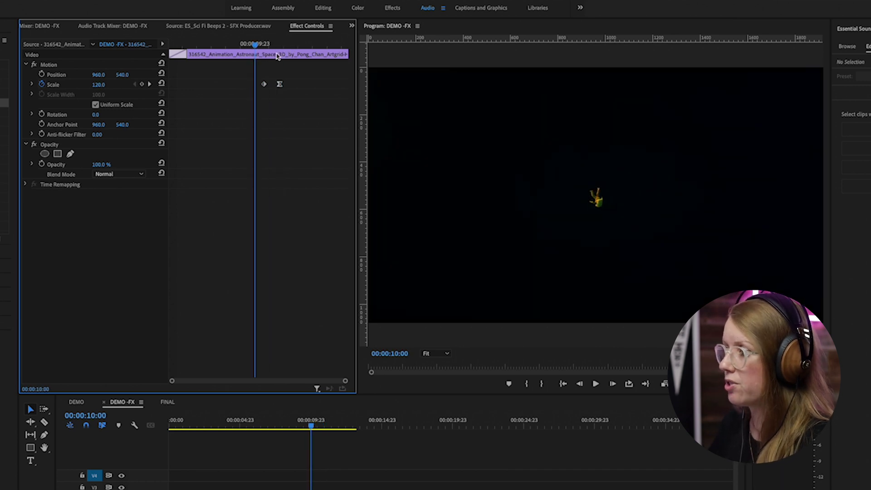
pyautogui.press('space')
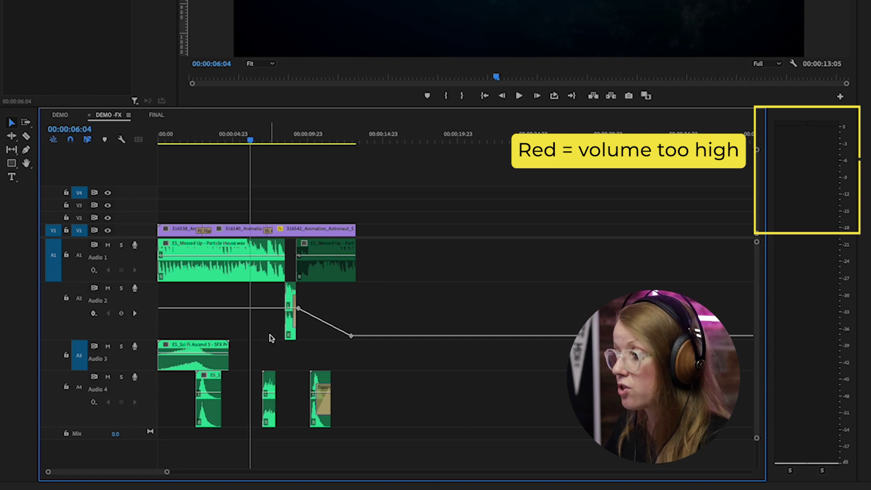
pyautogui.press('space')
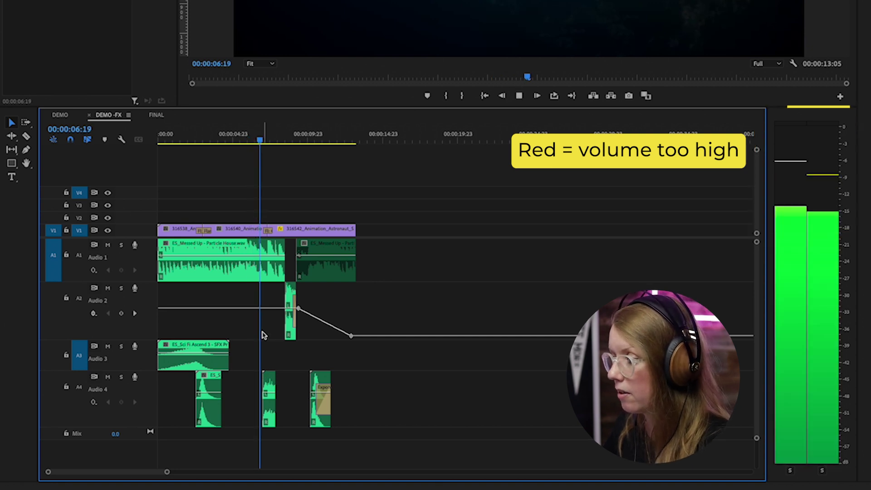
pyautogui.press('space')
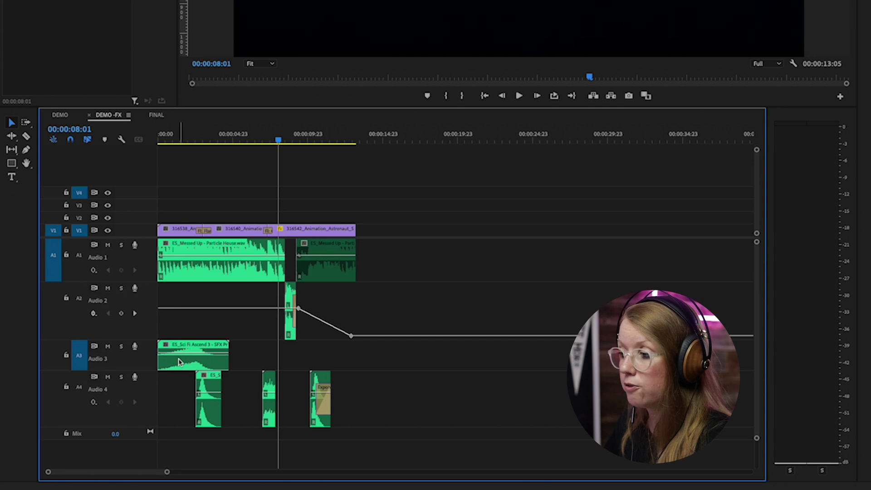
pyautogui.moveTo(406, 428); pyautogui.dragTo(162, 349)
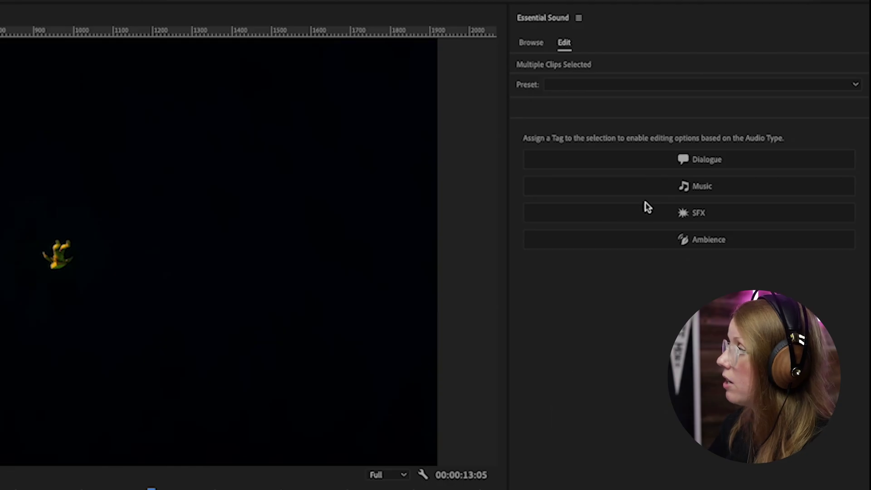
# Step: Tag the effect clips as SFX, auto-match their loudness to -21.00 LUFS, and enable Reverb
pyautogui.click(711, 219)
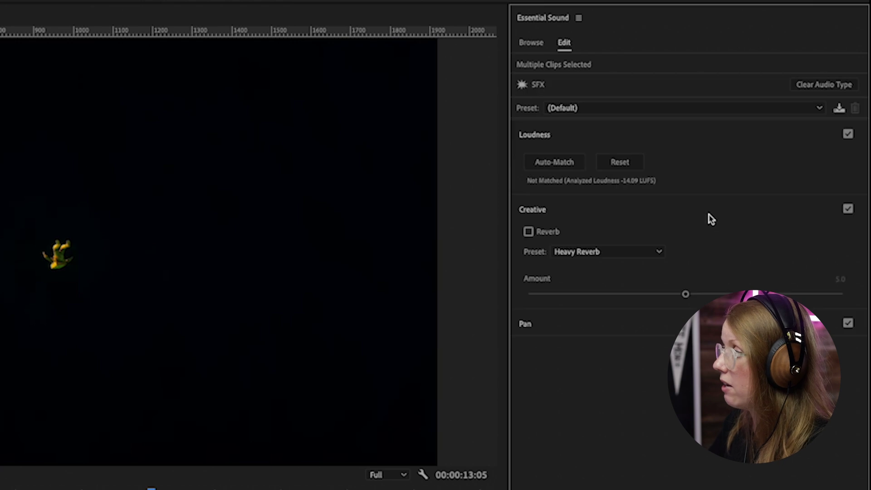
pyautogui.click(554, 164)
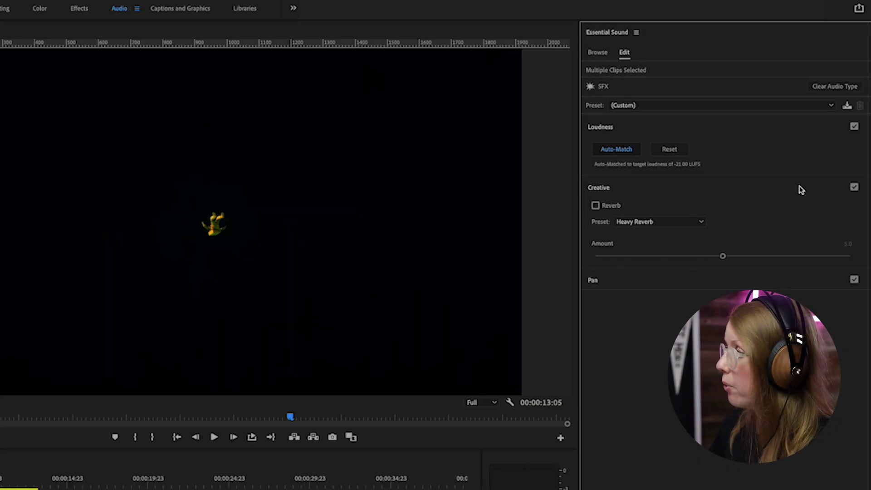
pyautogui.click(596, 206)
# Step: Set the SFX clips' reverb preset to Heavy Reverb at amount 5.0
pyautogui.click(645, 222)
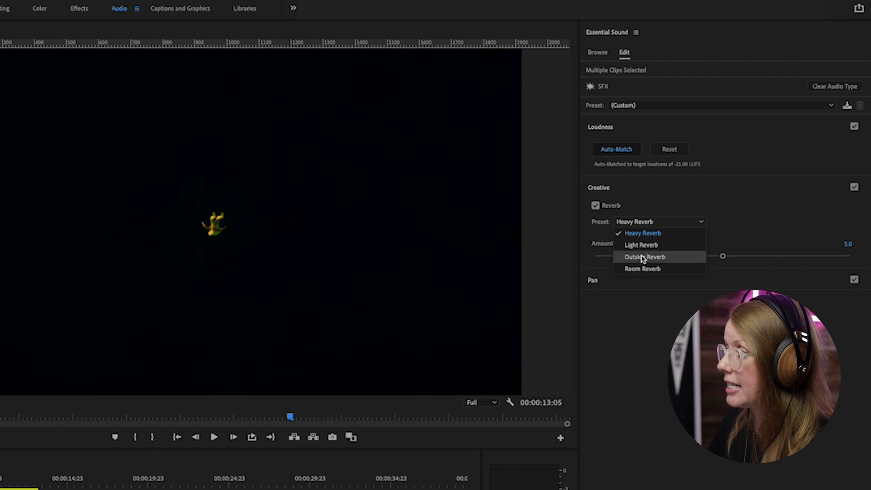
pyautogui.click(736, 209)
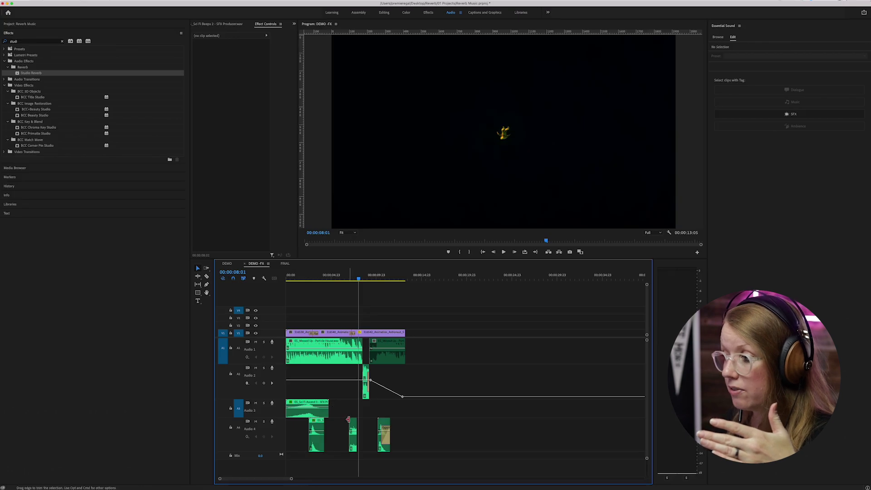
pyautogui.click(352, 424)
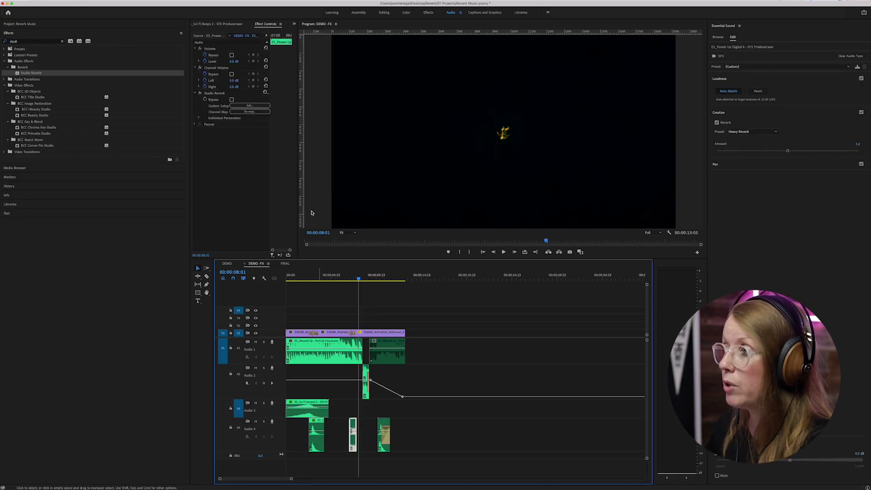
# Step: Widen the Effect Controls panel and select ES_Power Up Digital 9's Studio Reverb effect
pyautogui.moveTo(297, 196); pyautogui.dragTo(393, 197)
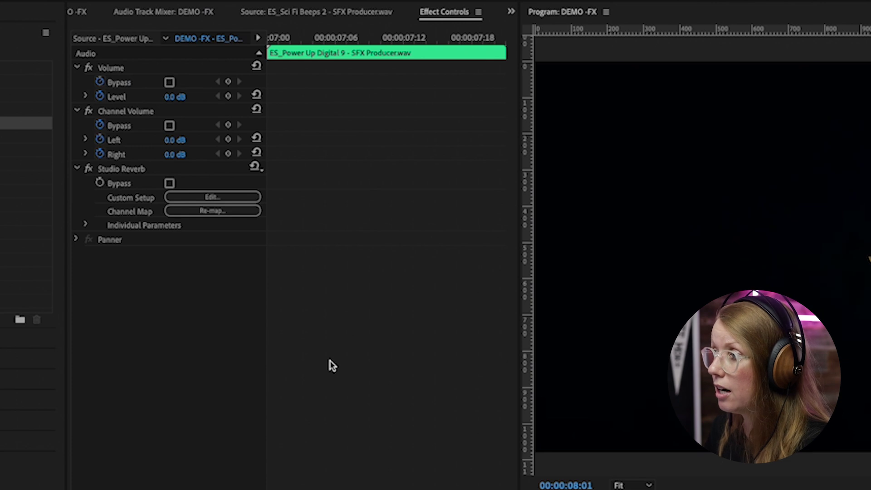
pyautogui.click(132, 170)
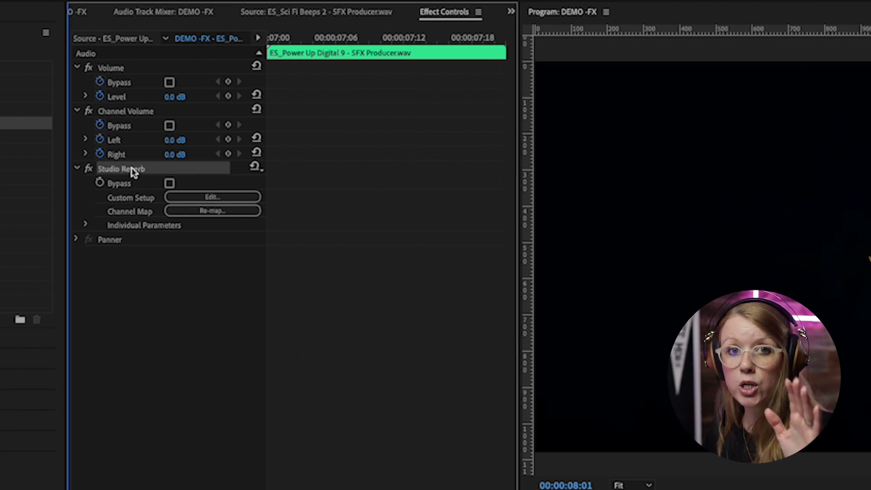